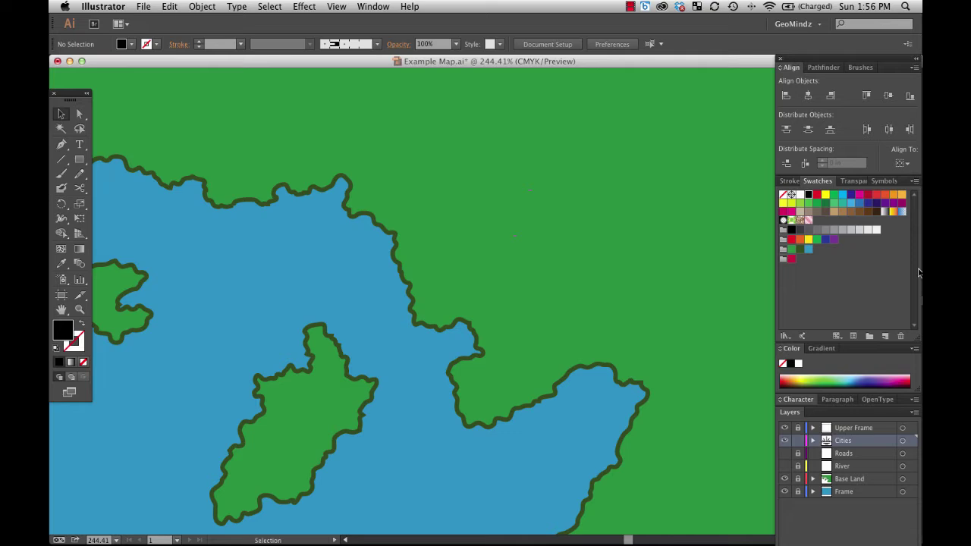
Draw a 0.1 × 0.1 in black circle on the green land near the map's top.
key(m)
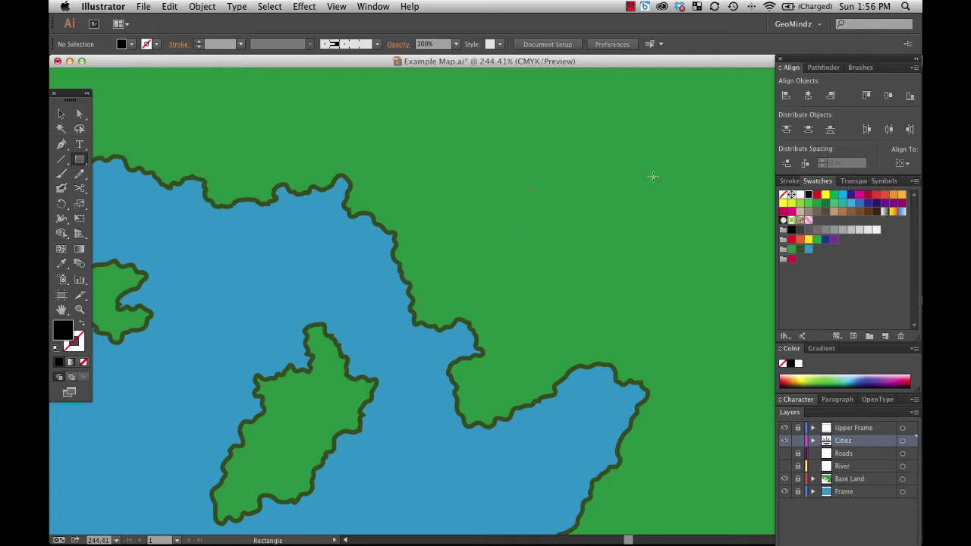
drag(81, 160, 107, 187)
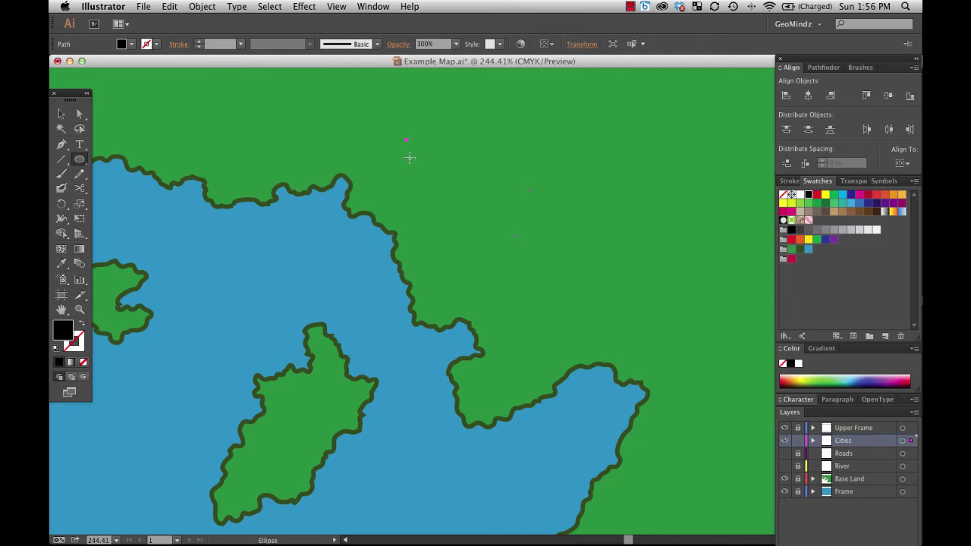
click(410, 141)
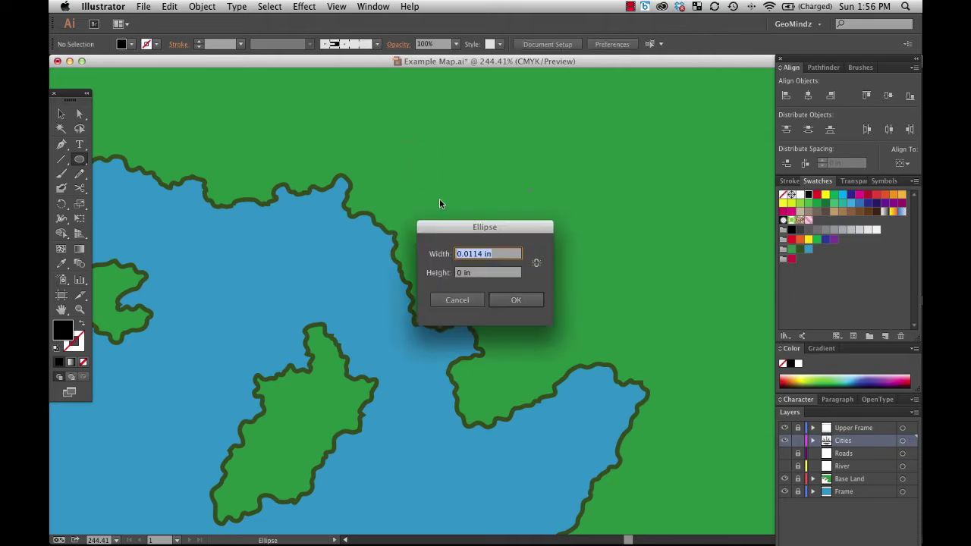
text(0.1)
click(481, 272)
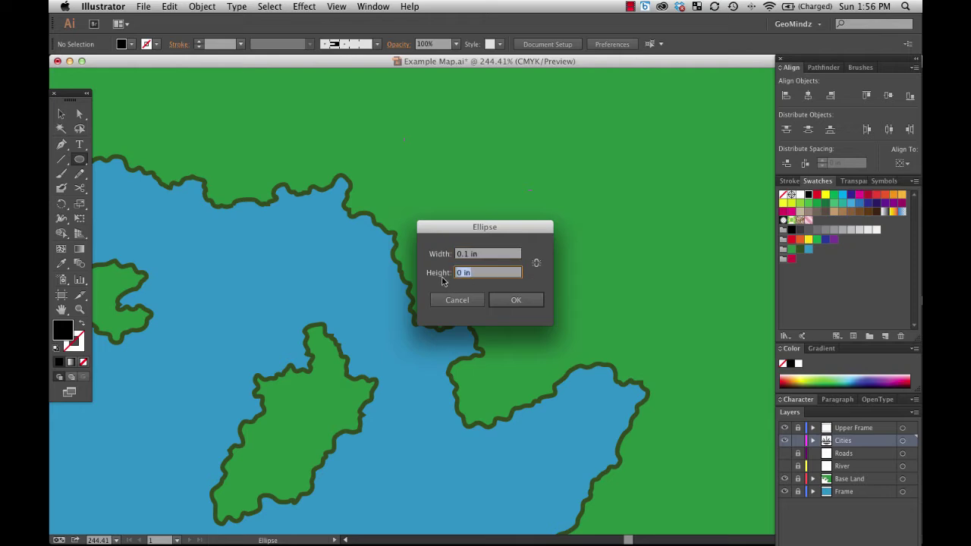
text(0.1)
click(516, 300)
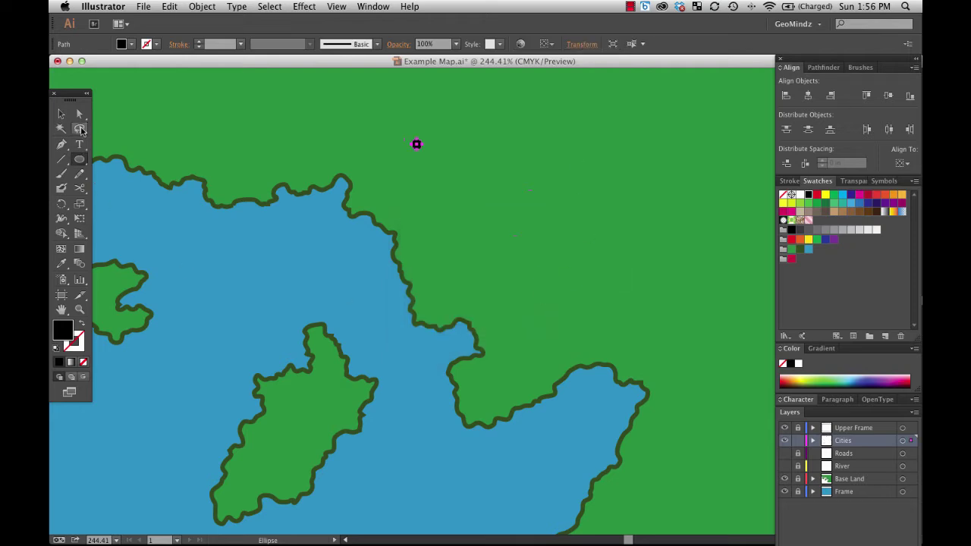
click(63, 115)
click(332, 159)
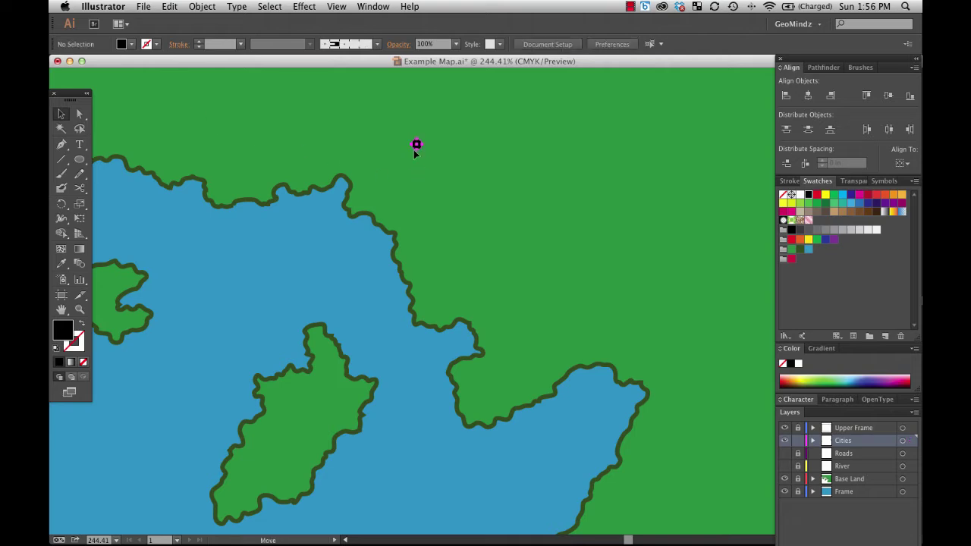
Nudge the dot slightly down and left, undoing an accidental stretch.
drag(416, 145, 411, 155)
click(435, 163)
click(412, 154)
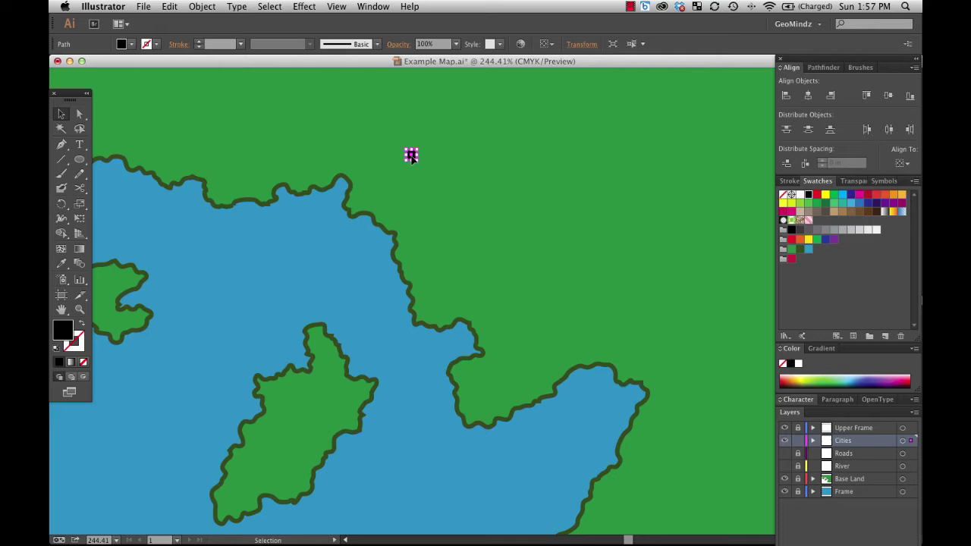
drag(416, 155, 434, 153)
key(super+z)
Make a trial row of evenly spaced dot copies with Option-drag and Cmd+D.
drag(412, 155, 441, 157)
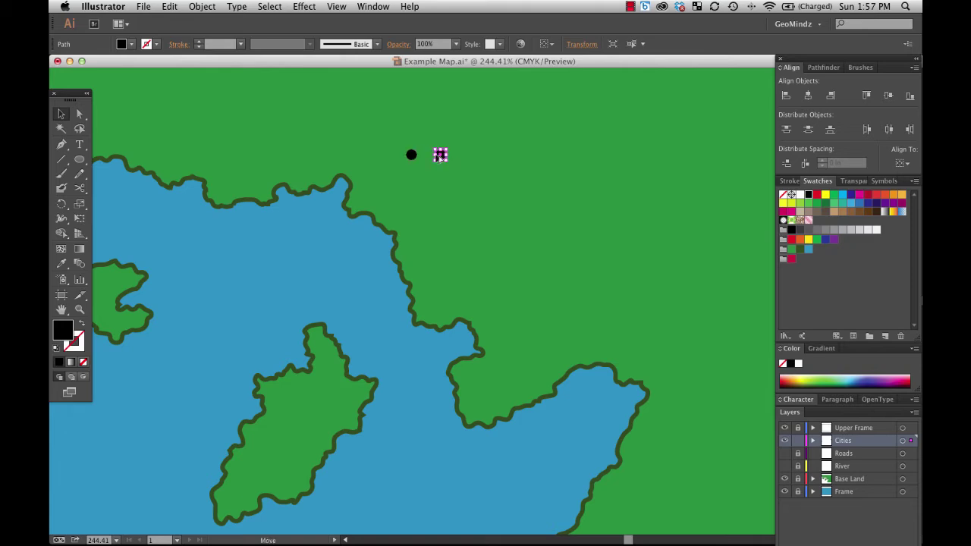
click(490, 227)
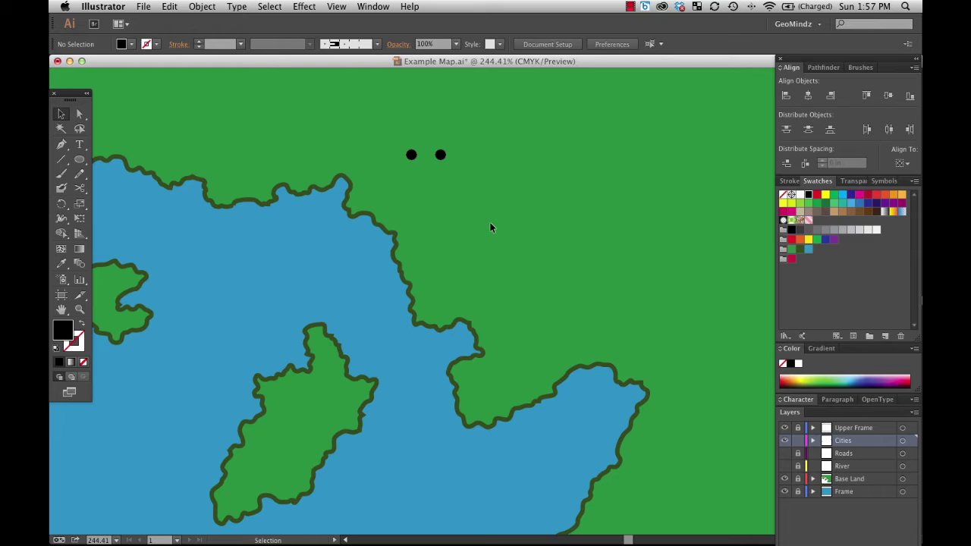
drag(462, 115, 435, 279)
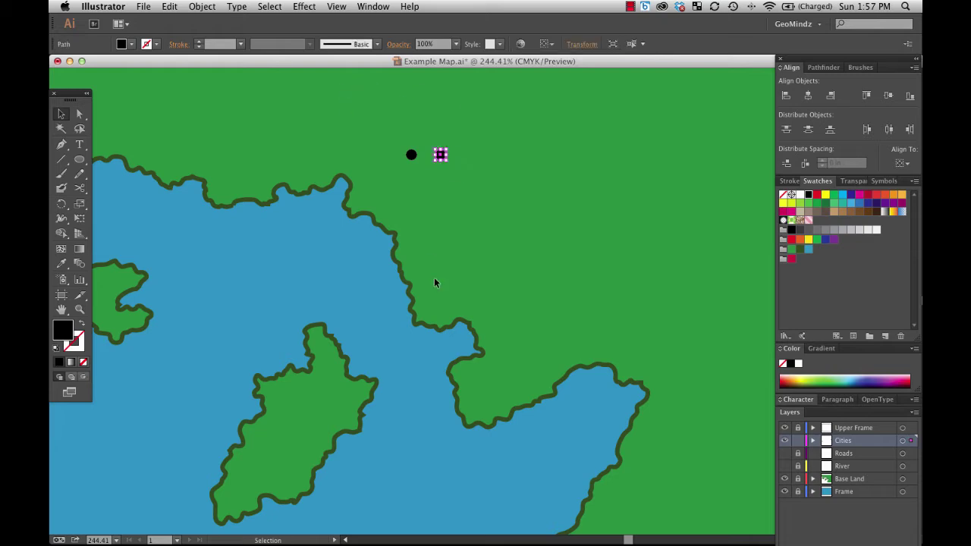
key(super+d)
key(super+d)
key(super+d)
key(super+d)
key(super+d)
key(super+d)
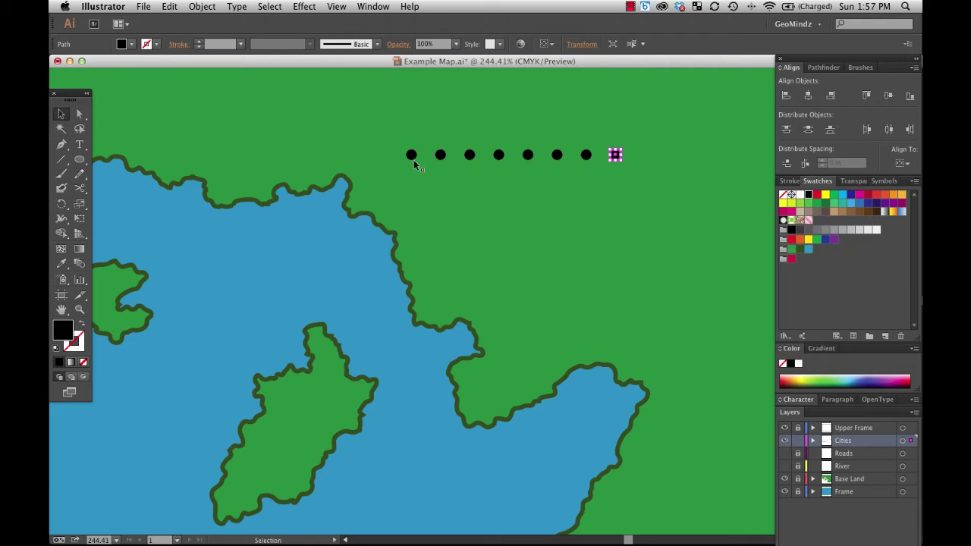
Delete the extra dot copies, leaving only the original dot selected.
drag(427, 137, 674, 210)
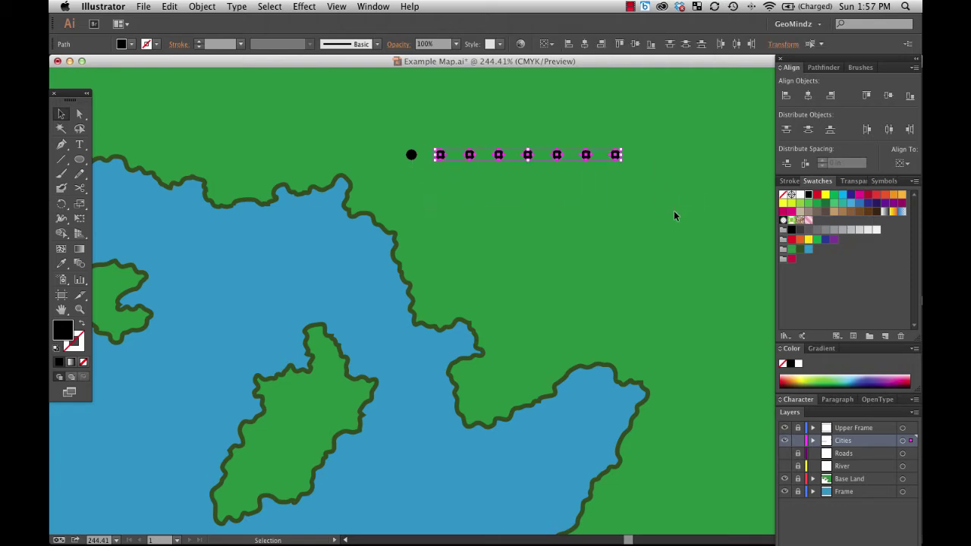
key(Delete)
drag(392, 150, 453, 210)
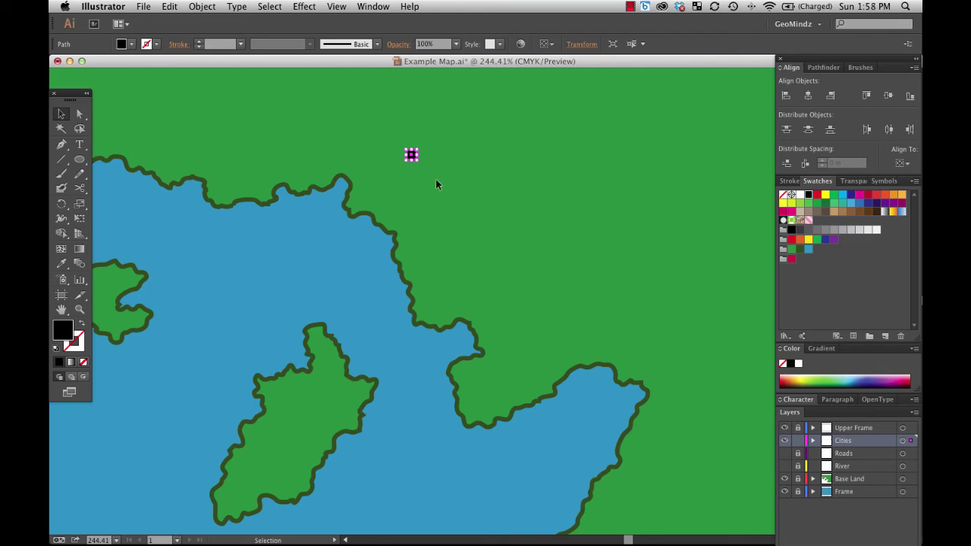
Try moving the dot 0.25 in via Object > Transform > Move, then undo it.
click(210, 9)
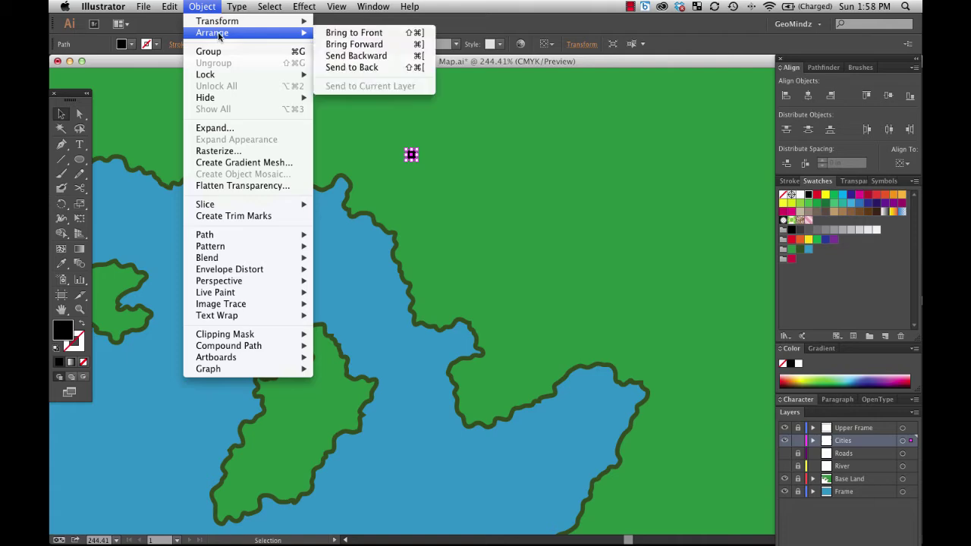
mouse_move(221, 25)
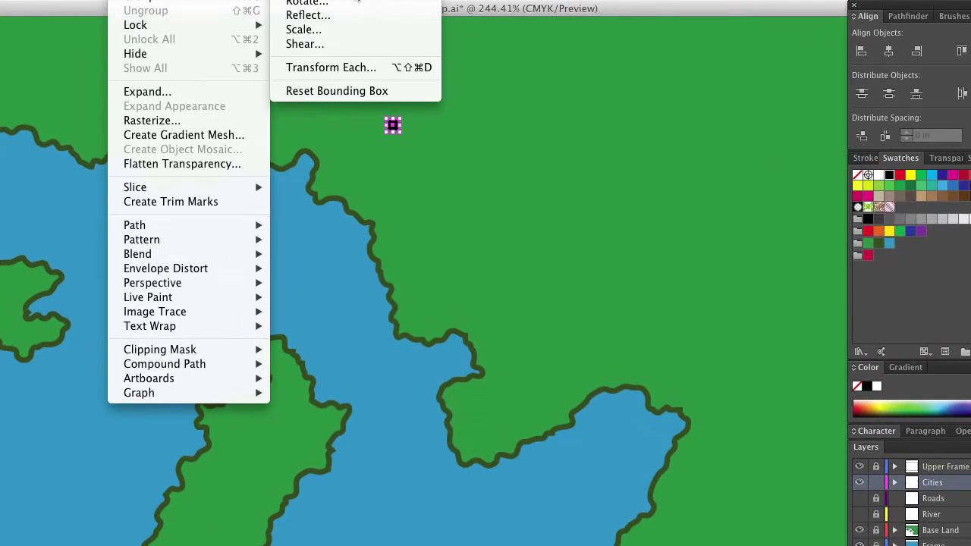
click(355, 0)
drag(493, 135, 526, 114)
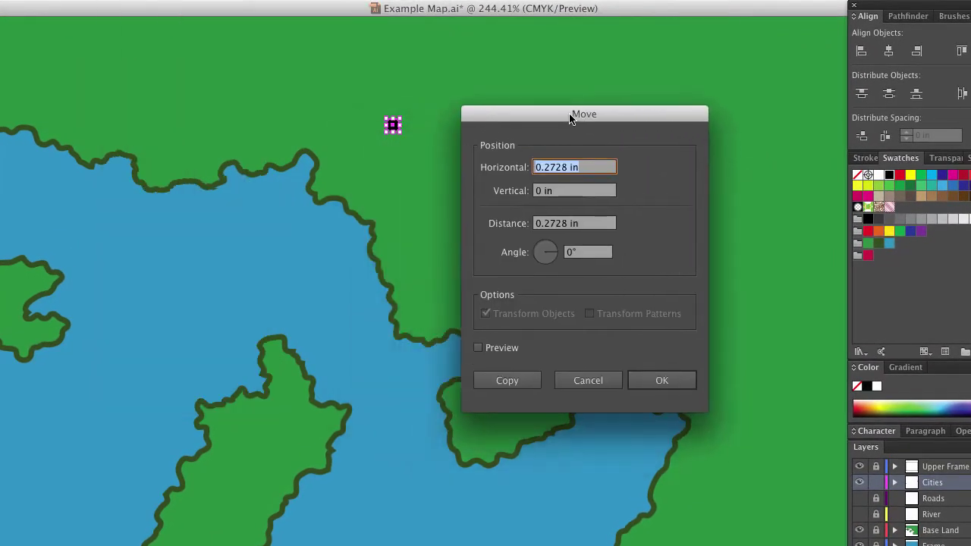
click(595, 223)
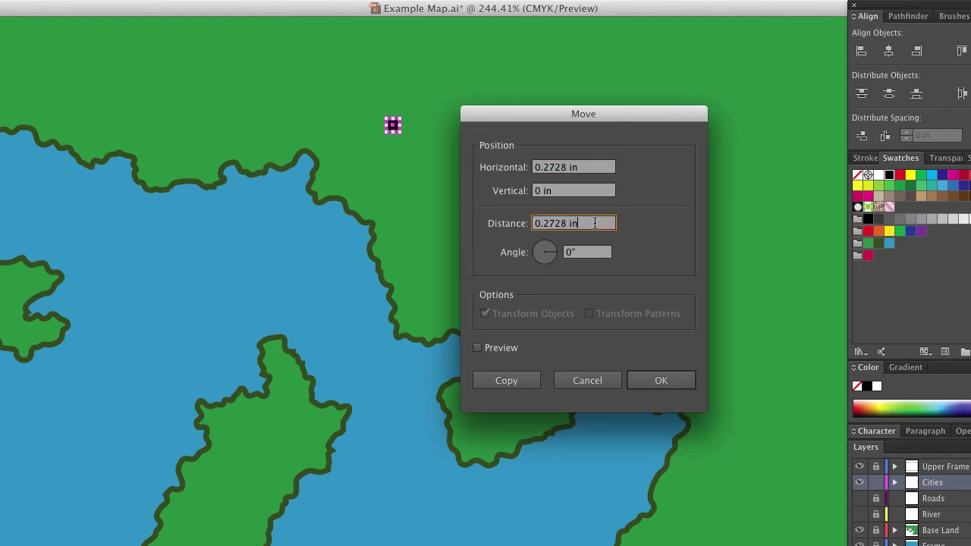
drag(595, 223, 527, 223)
text(0.25)
click(661, 379)
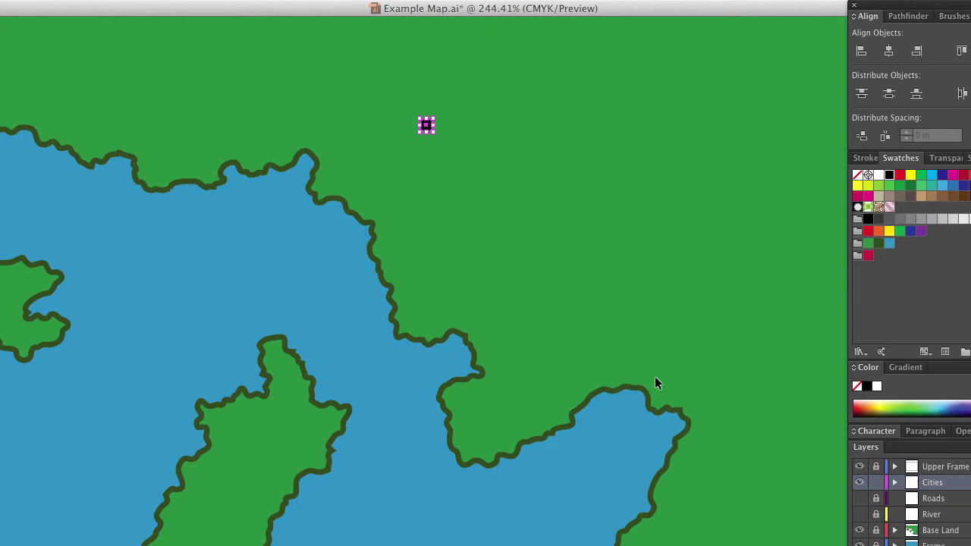
key(super+z)
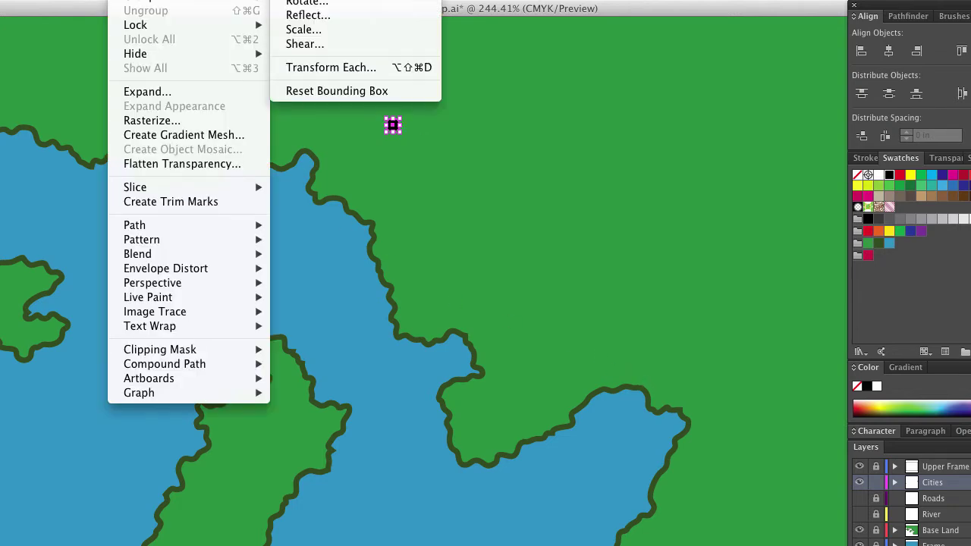
Reopen Move with Shift+Cmd+M and copy the dot 0.25 in to the right.
key(shift+super+m)
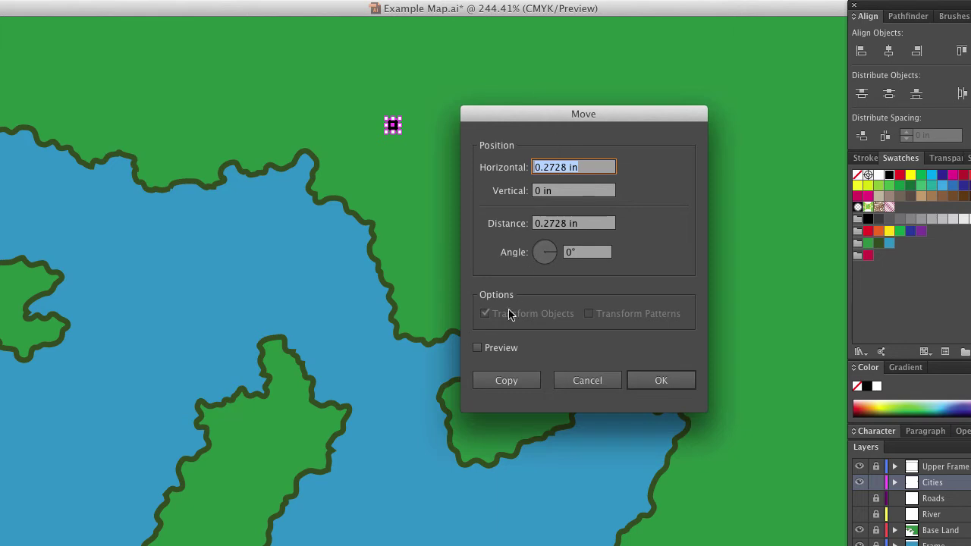
click(596, 234)
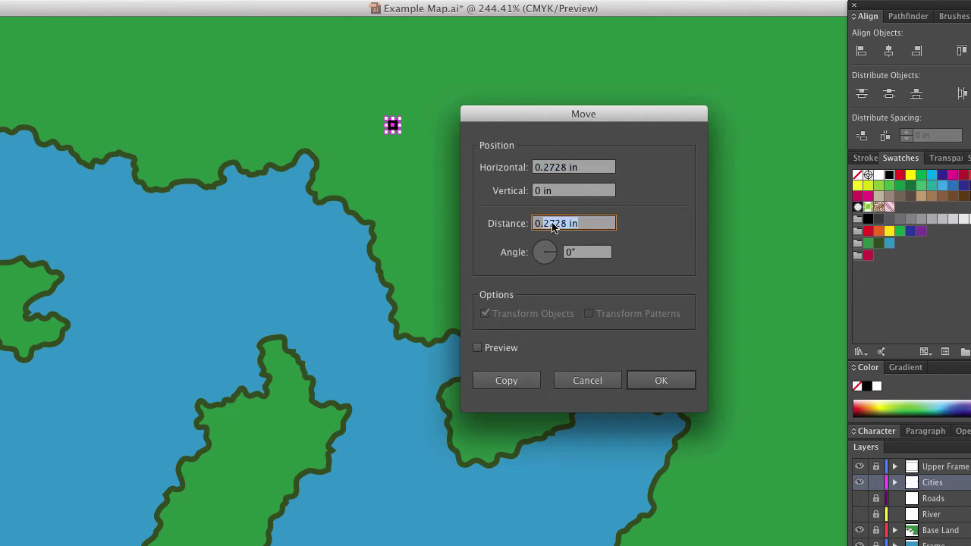
text(0.25)
key(Tab)
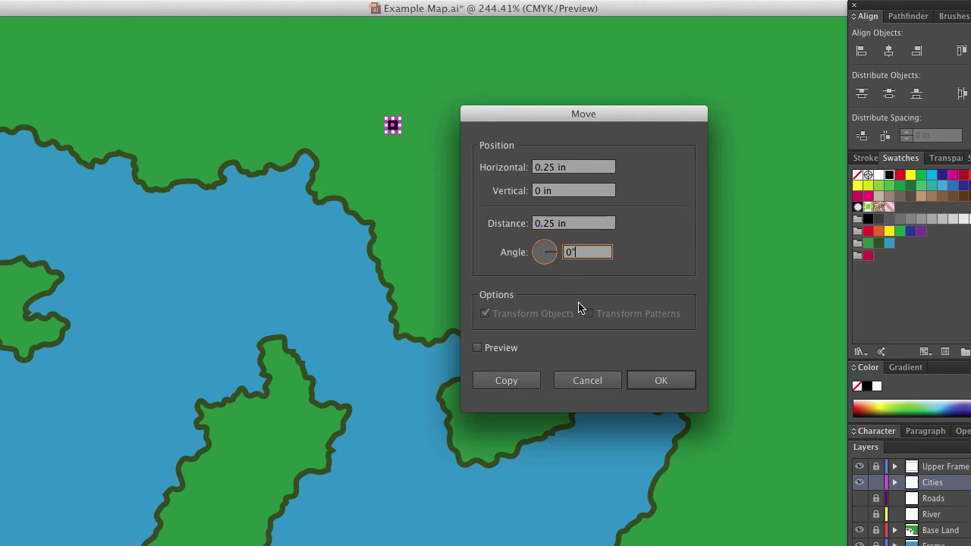
click(515, 382)
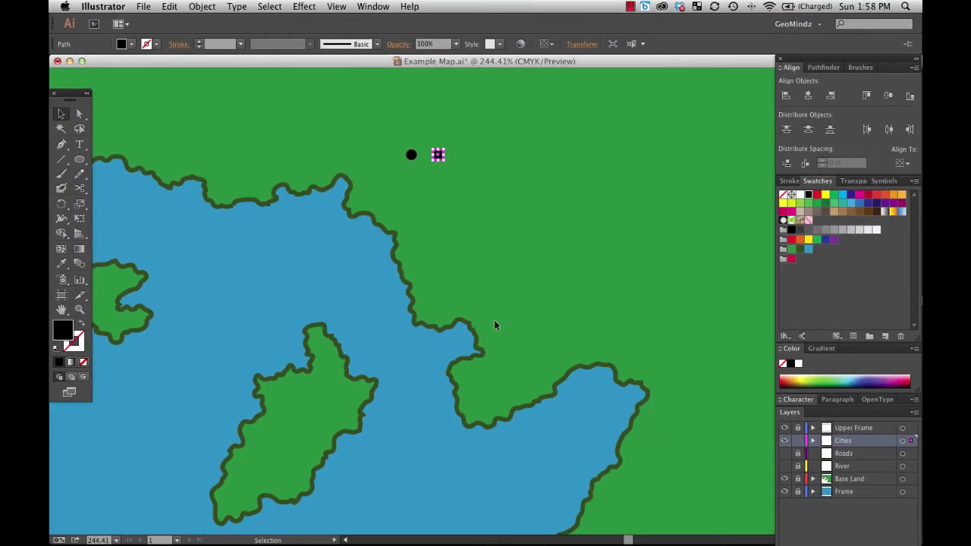
Repeat the copy to make a row of four dots and group them.
key(super+d)
key(super+d)
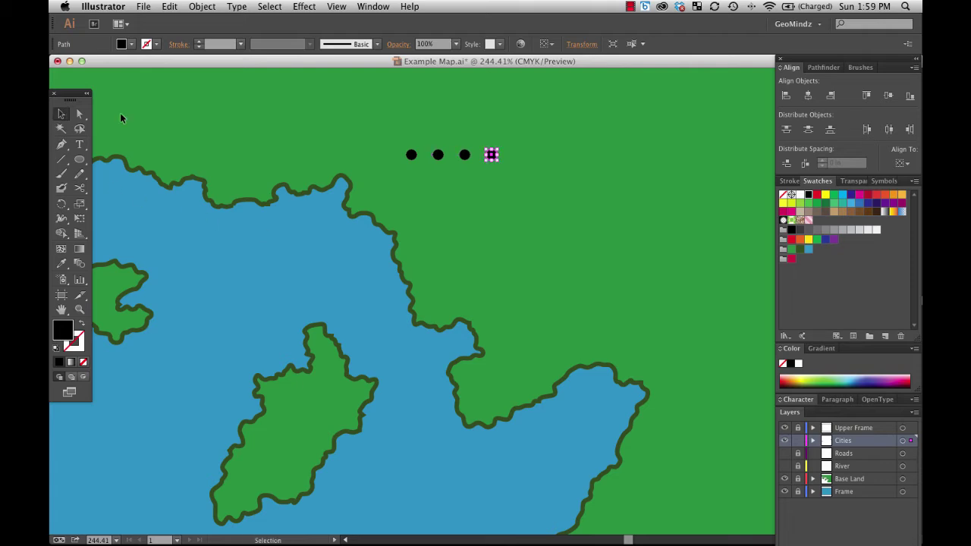
click(412, 127)
drag(388, 138, 580, 200)
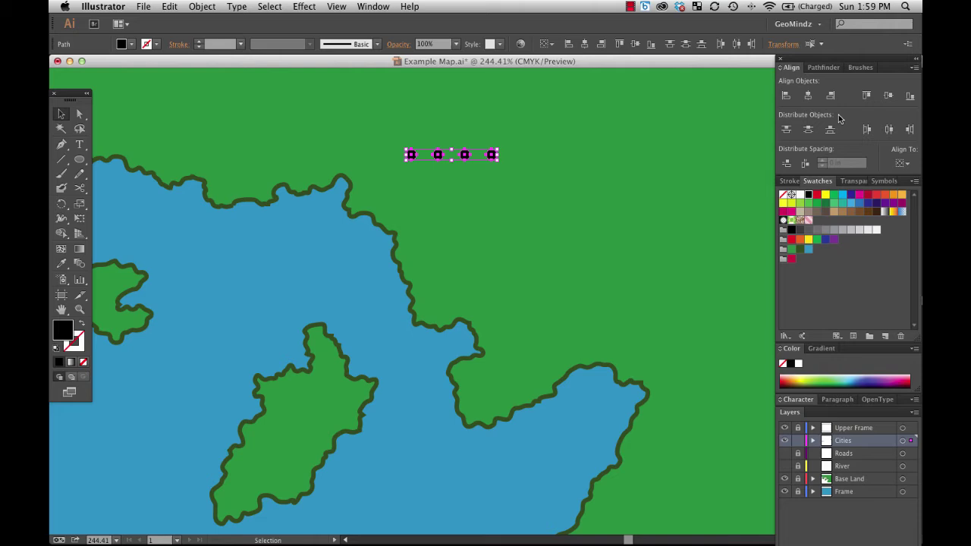
click(481, 133)
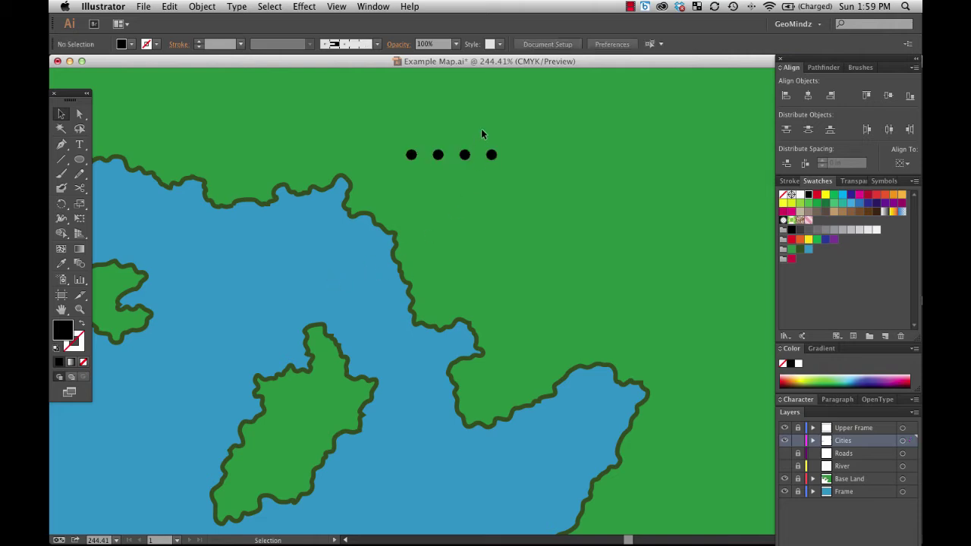
drag(378, 126, 508, 155)
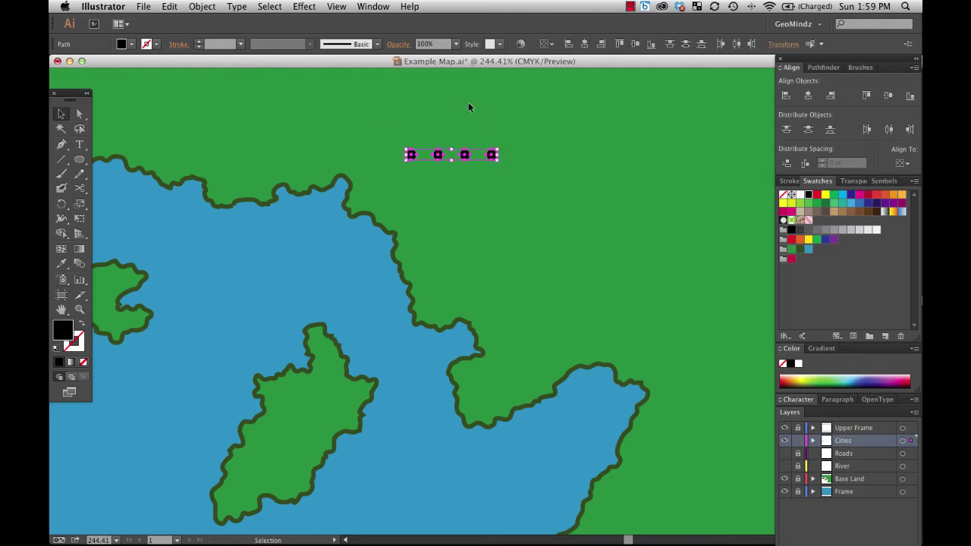
right_click(465, 159)
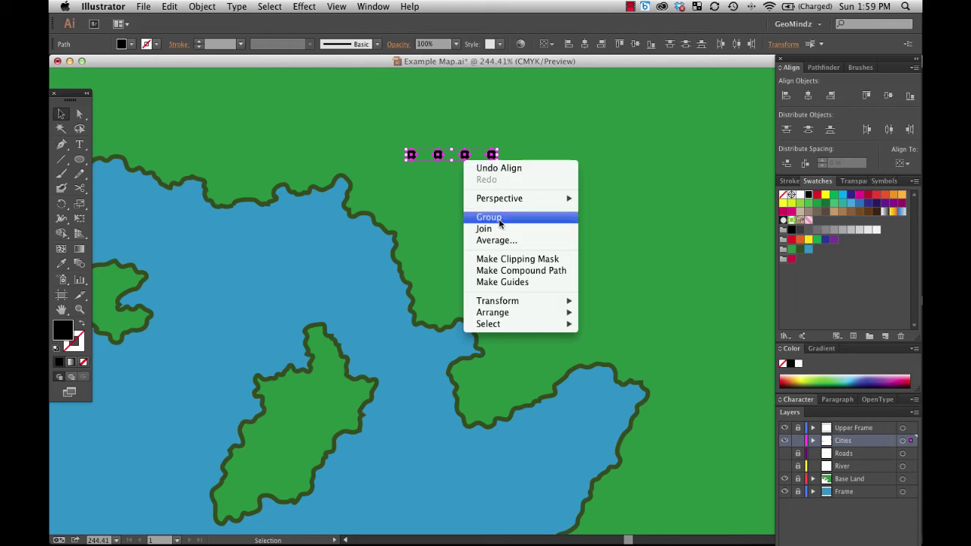
click(501, 217)
click(394, 134)
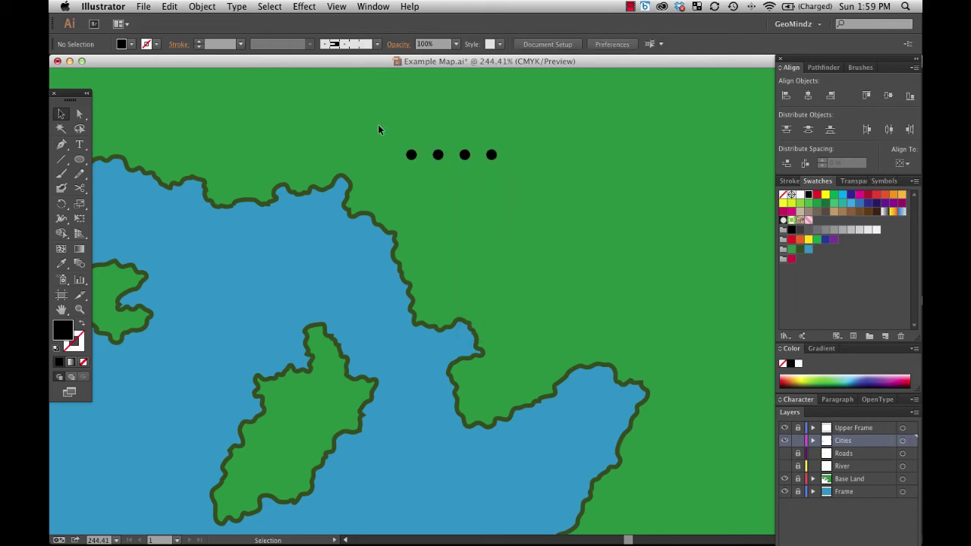
drag(556, 184, 556, 184)
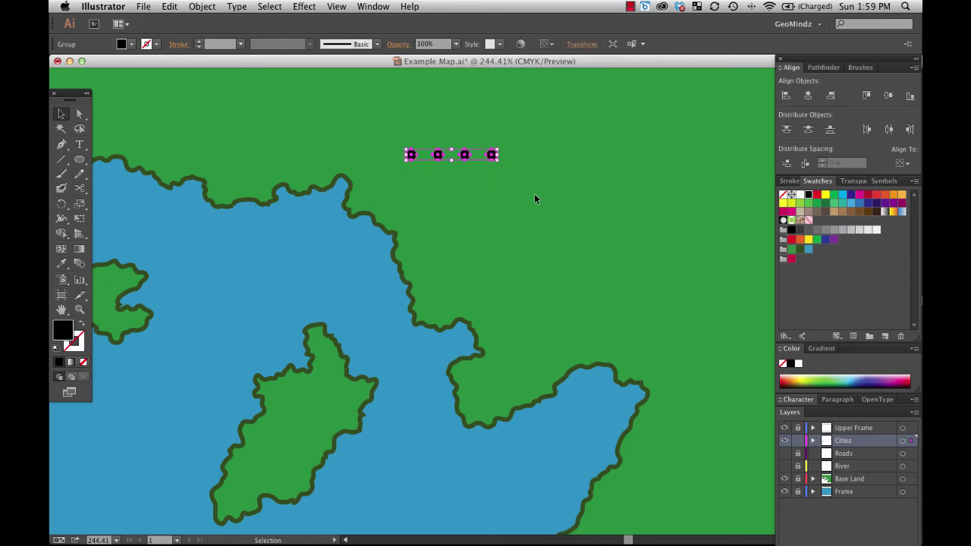
Copy the dot row 0.25 in downward at 270°, repeating twice for four rows.
click(204, 7)
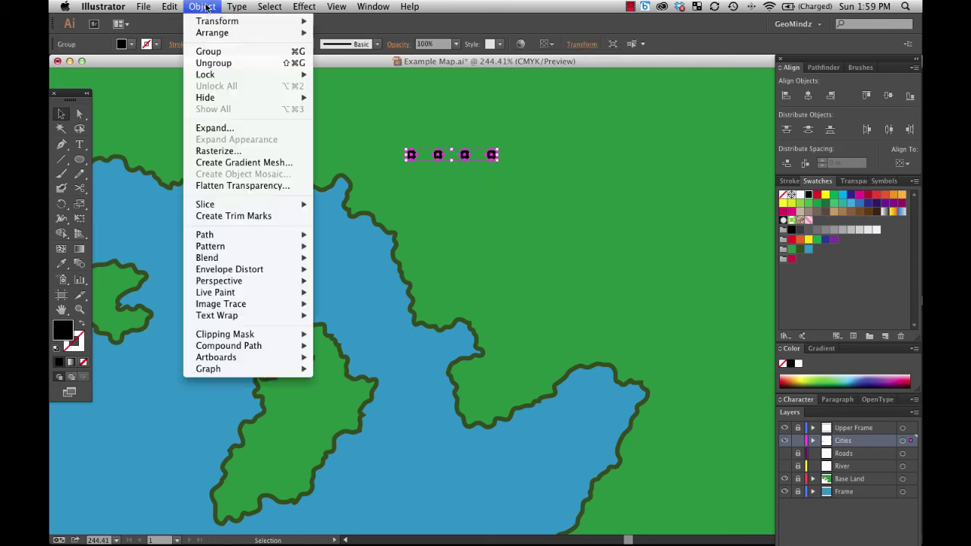
mouse_move(220, 22)
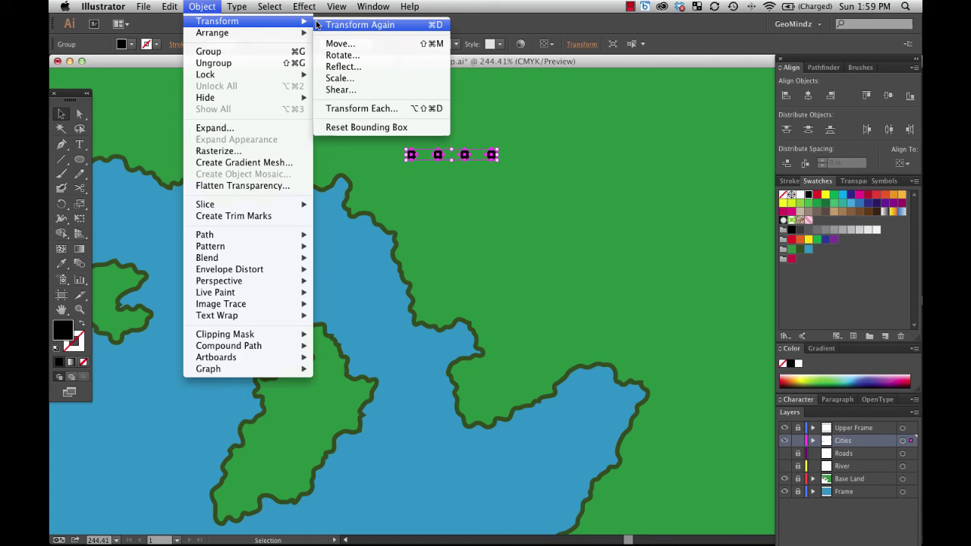
click(340, 43)
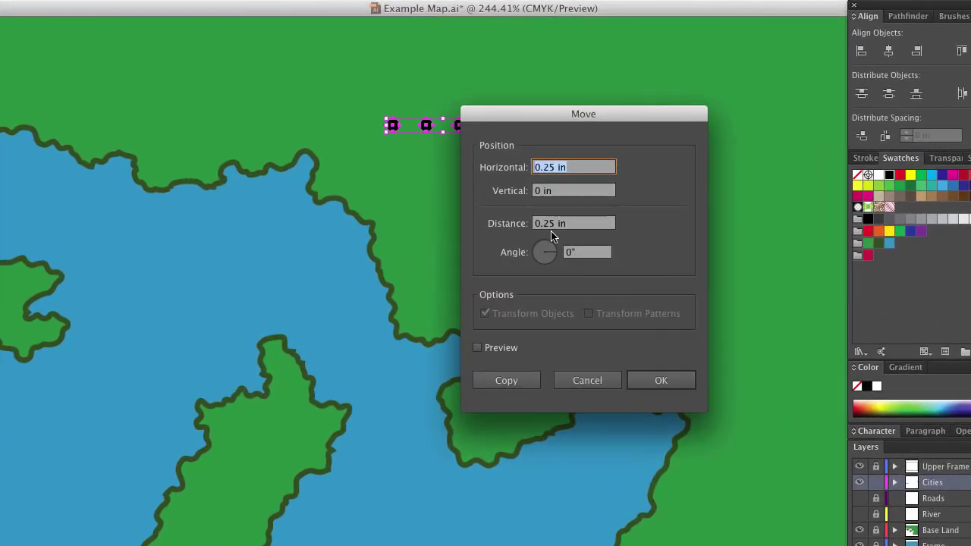
click(562, 257)
text(270)
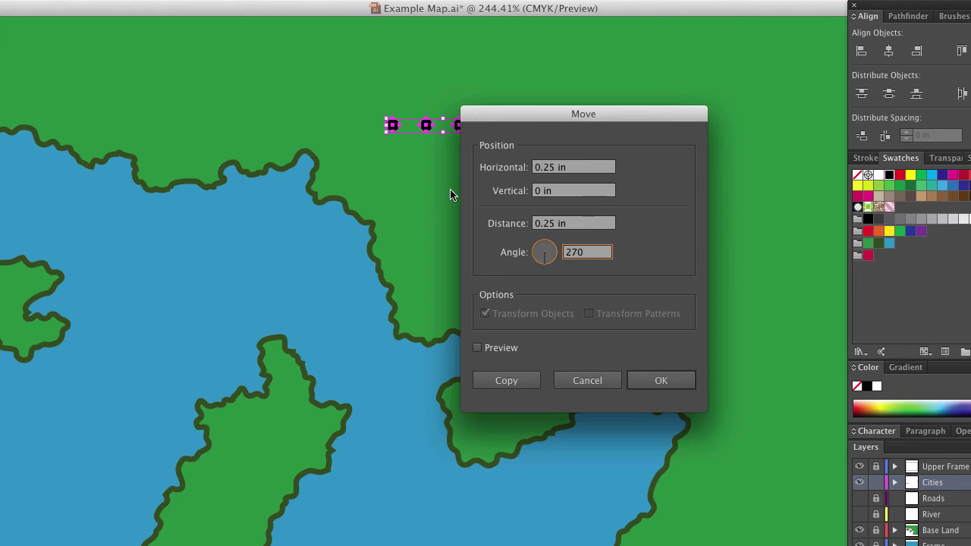
click(523, 383)
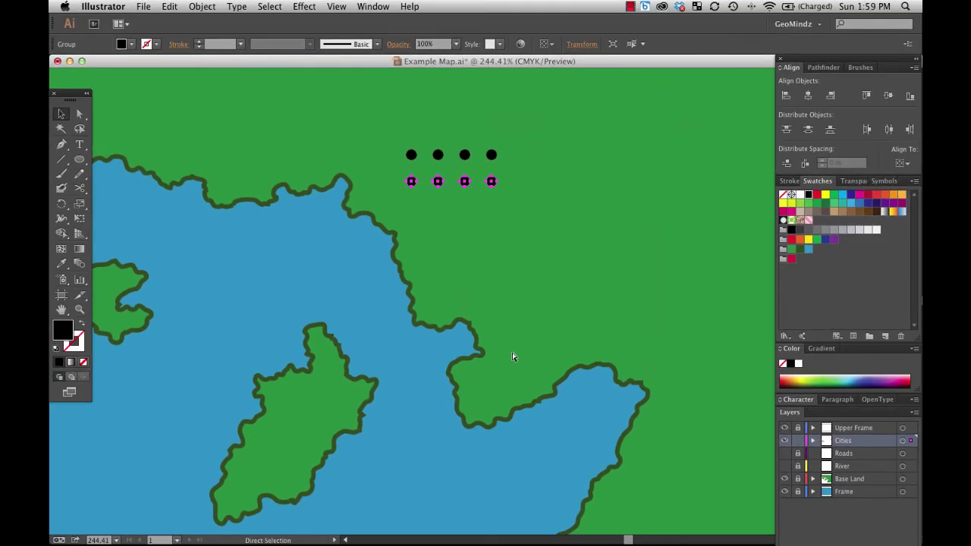
key(super+d)
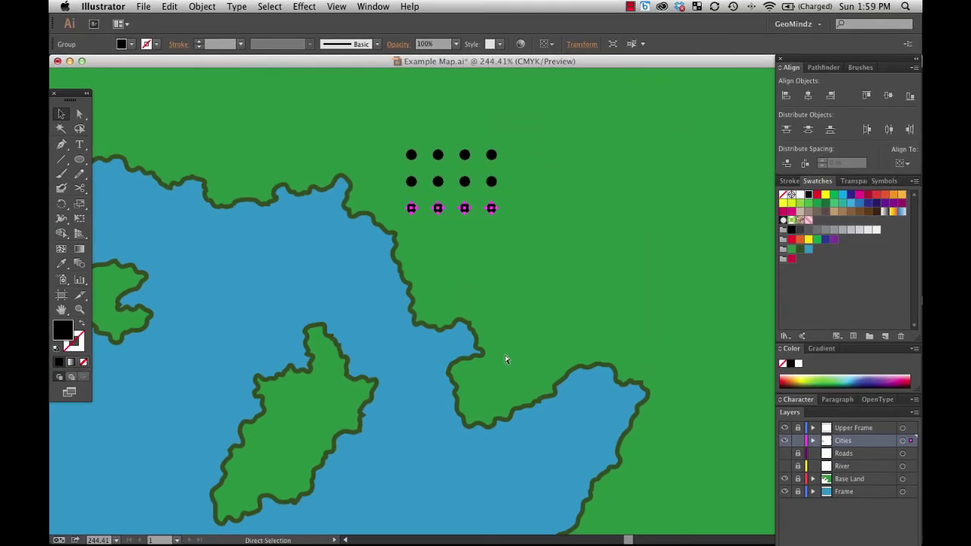
key(super+d)
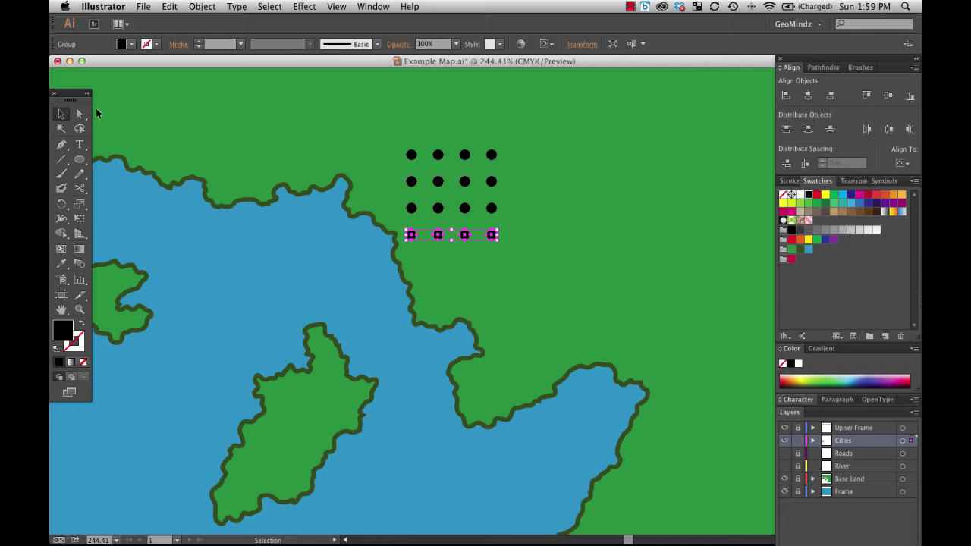
Select all sixteen dots and group them.
key(super+a)
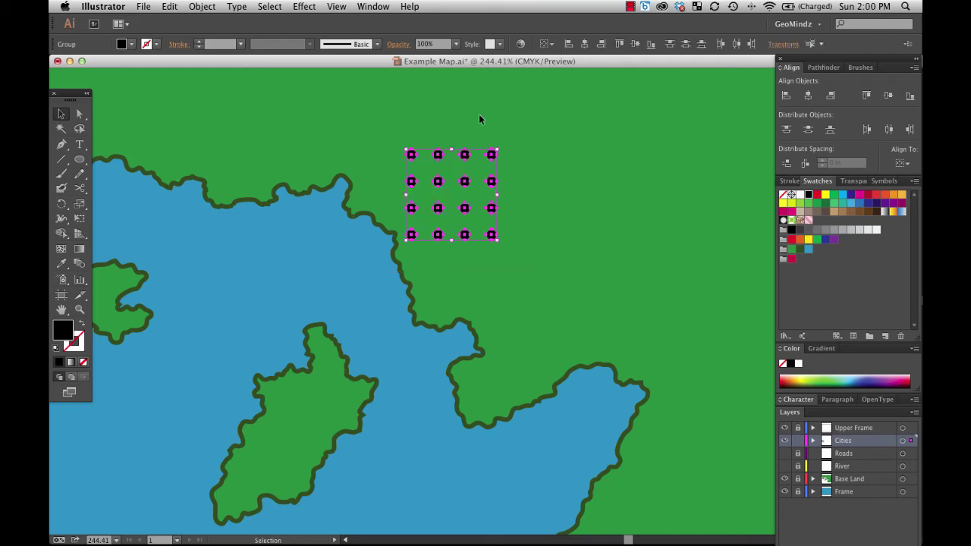
right_click(466, 211)
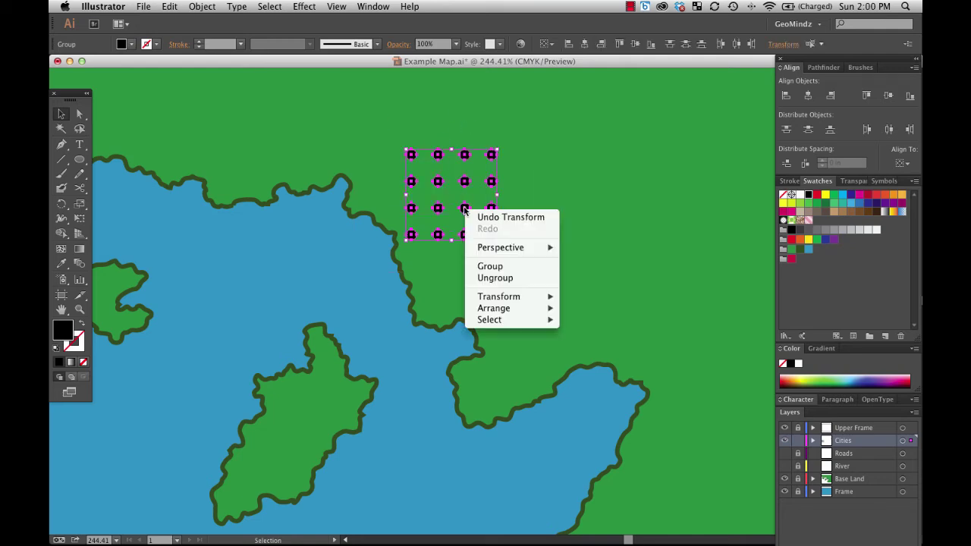
click(504, 265)
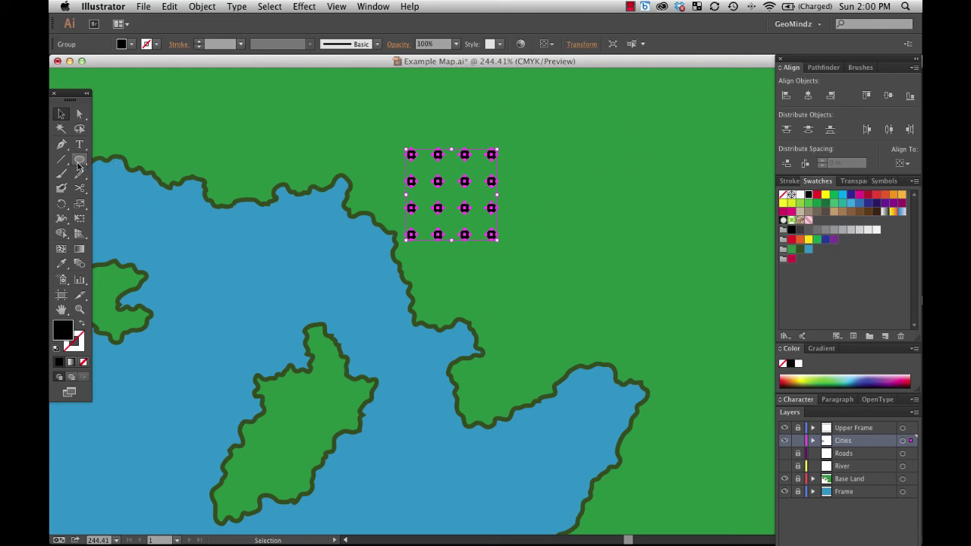
Create a 1 × 1 in square with an outline and no fill.
drag(78, 162, 142, 158)
click(361, 124)
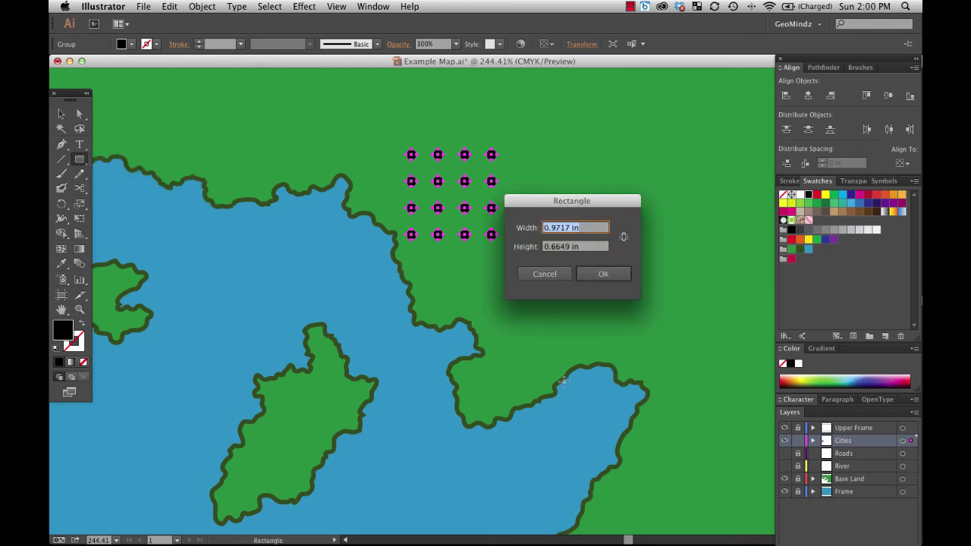
text(1)
key(Tab)
text(1)
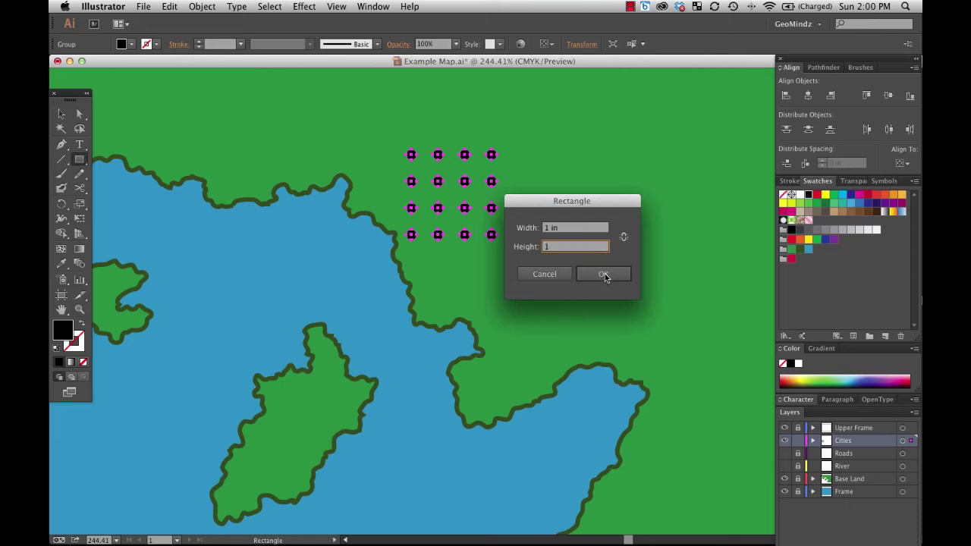
click(603, 274)
click(83, 324)
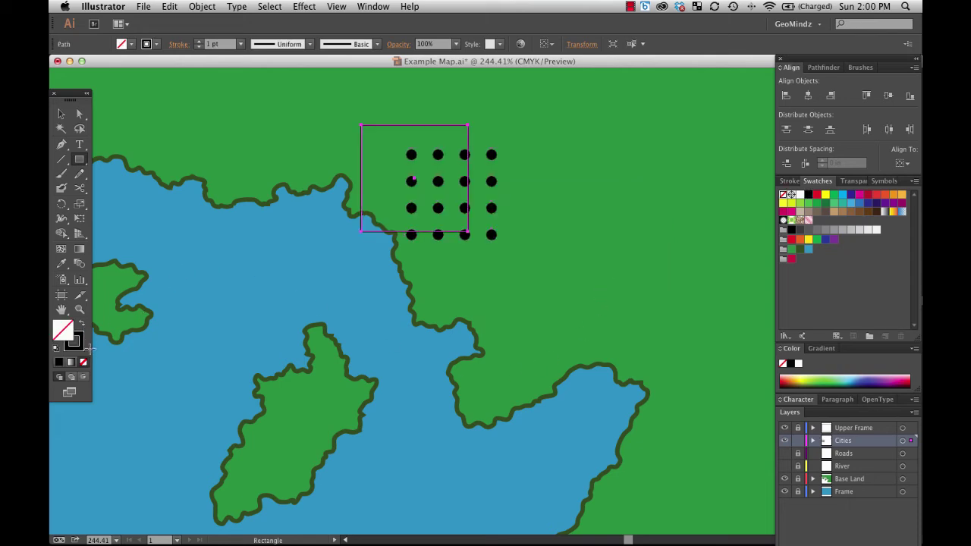
Center the dot grid inside the square vertically and horizontally.
click(61, 113)
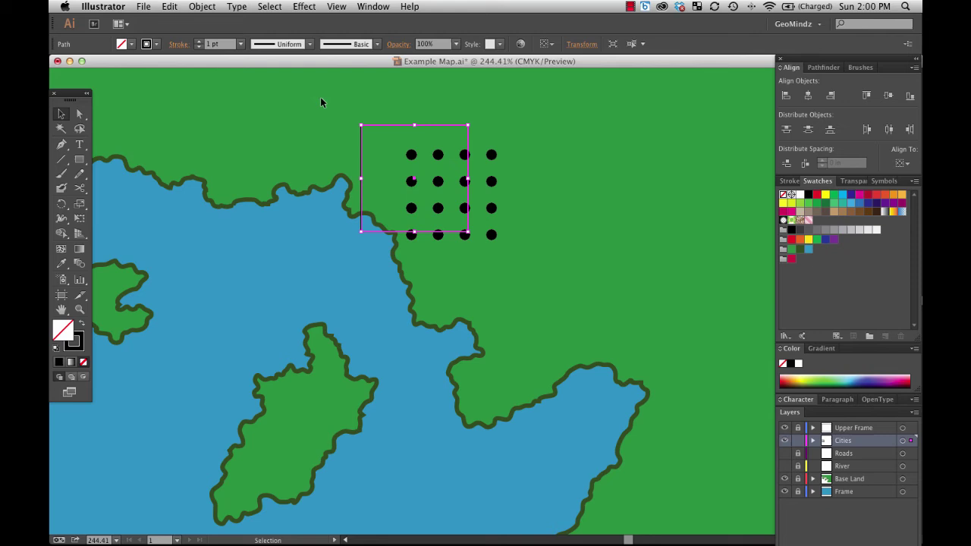
drag(355, 117, 578, 280)
click(889, 96)
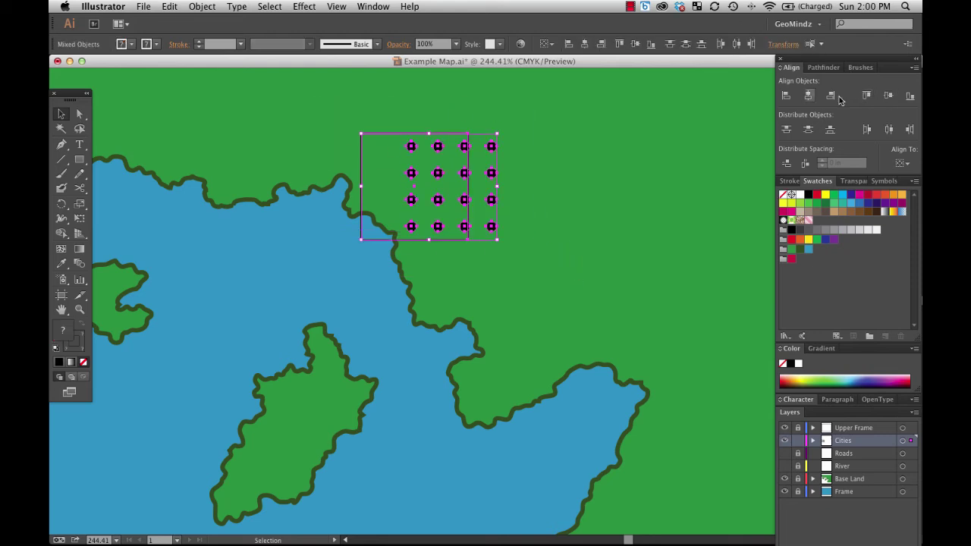
click(808, 96)
Set the square's stroke to None so it becomes invisible.
click(497, 159)
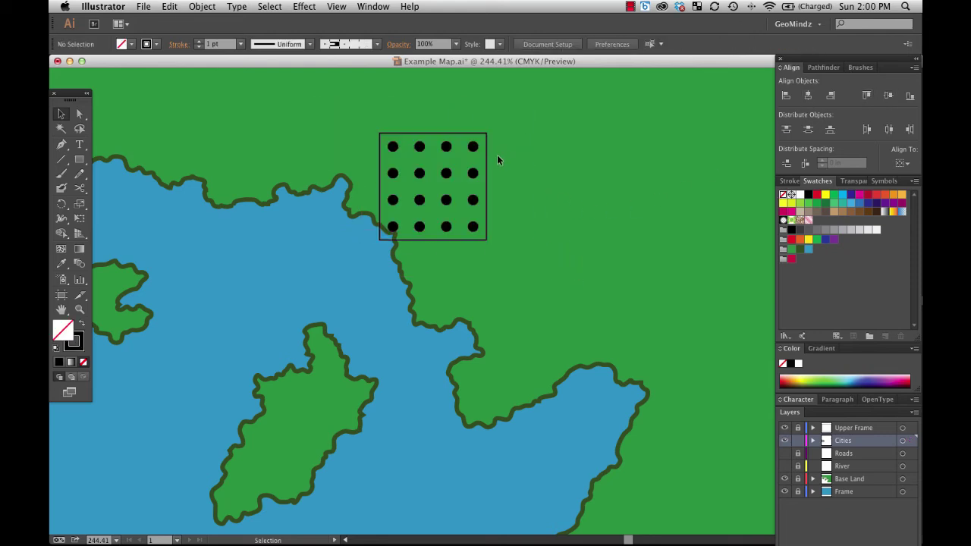
click(486, 165)
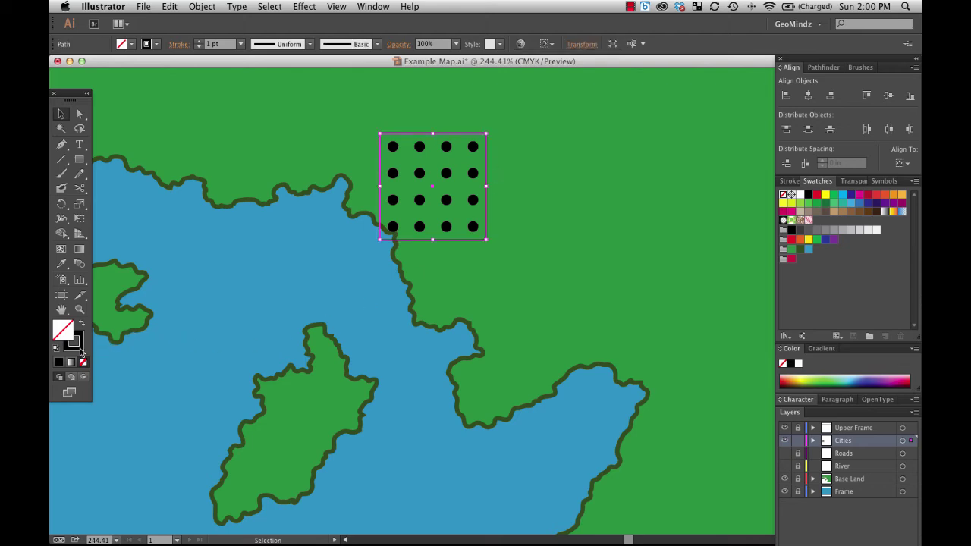
click(77, 346)
click(84, 362)
click(61, 113)
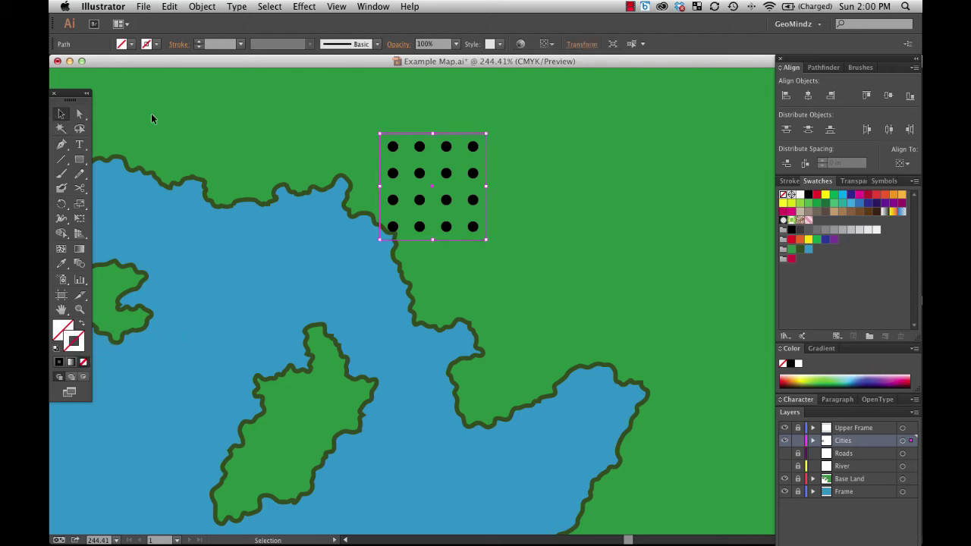
click(286, 107)
Group the invisible square with the dots and add the group to Swatches as a pattern.
drag(416, 167, 522, 278)
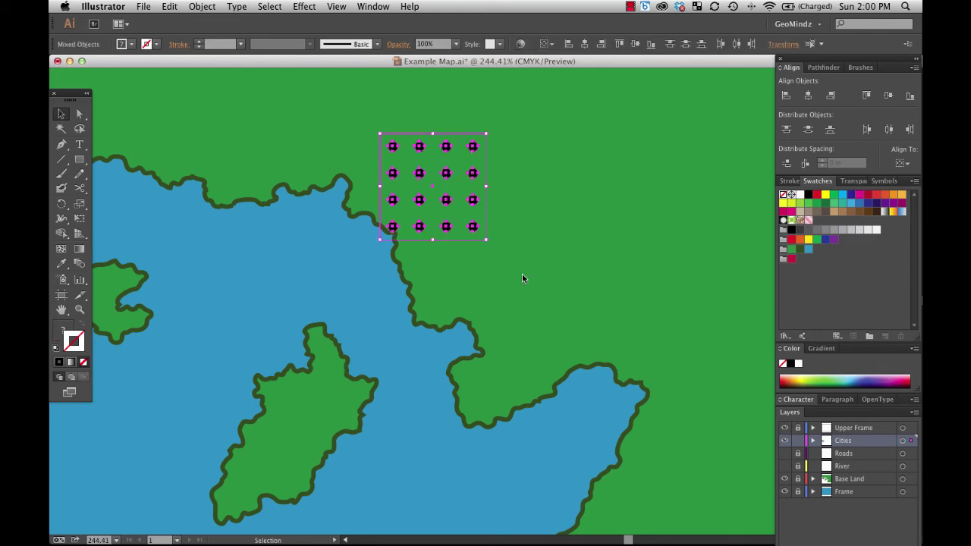
right_click(442, 202)
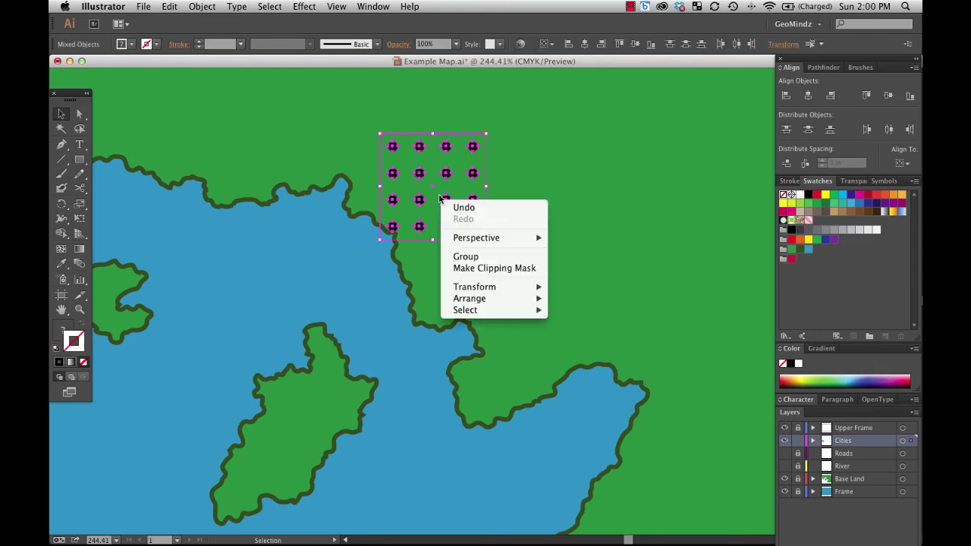
click(478, 258)
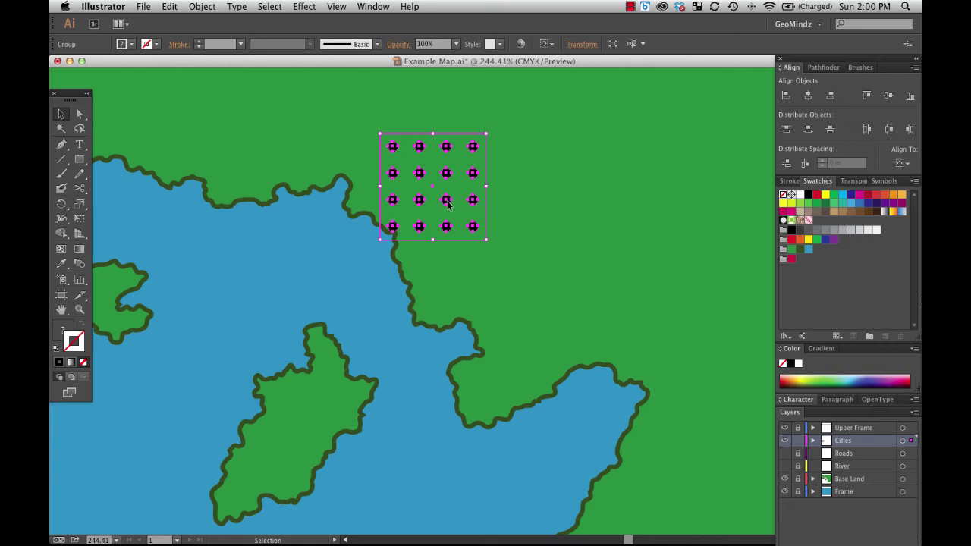
drag(447, 197, 818, 224)
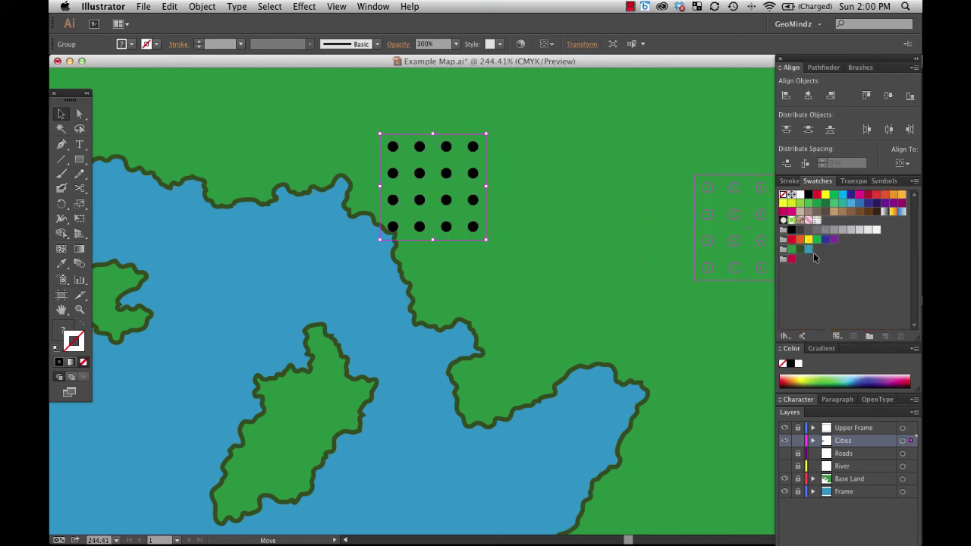
click(563, 237)
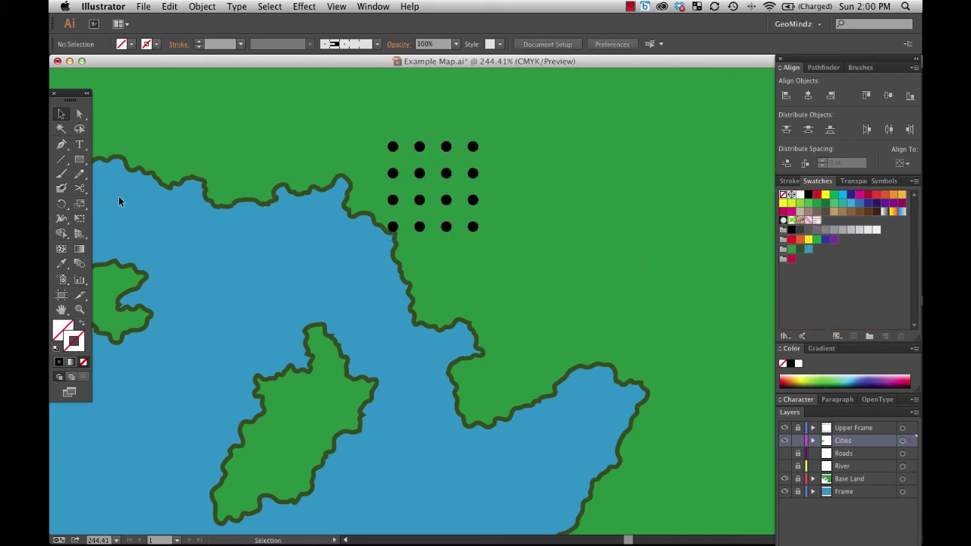
Draw a tall rectangle on the map's right, fill it with the dot pattern, and adjust its edges.
click(85, 160)
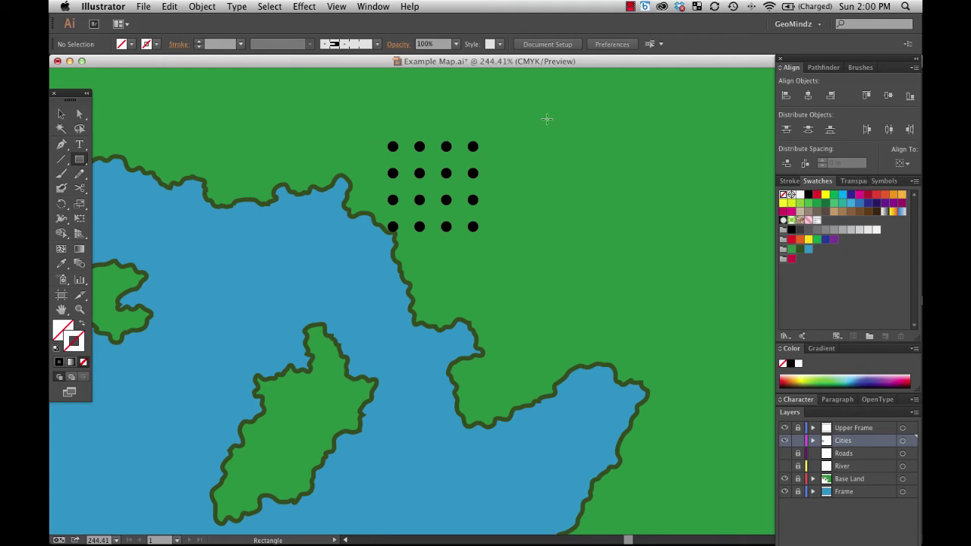
drag(556, 98, 731, 464)
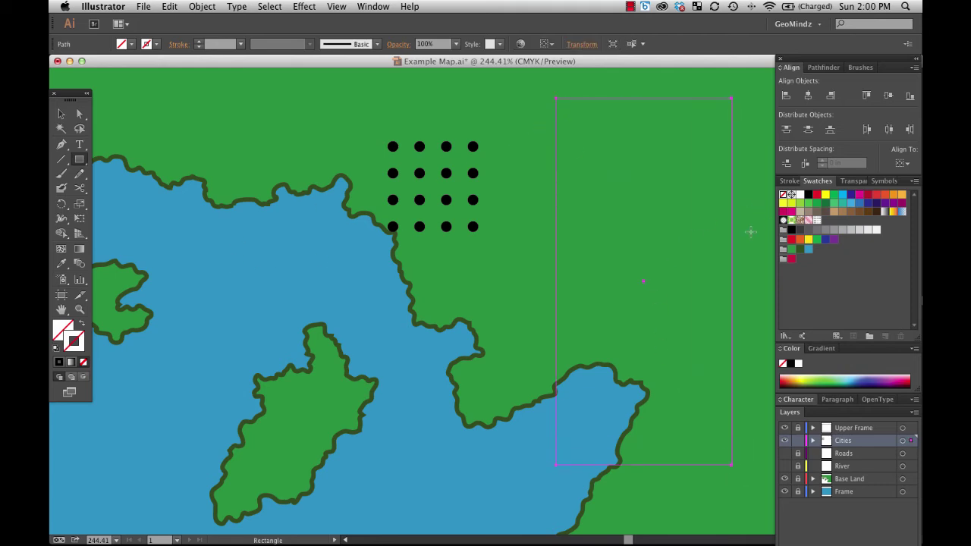
click(74, 341)
click(819, 220)
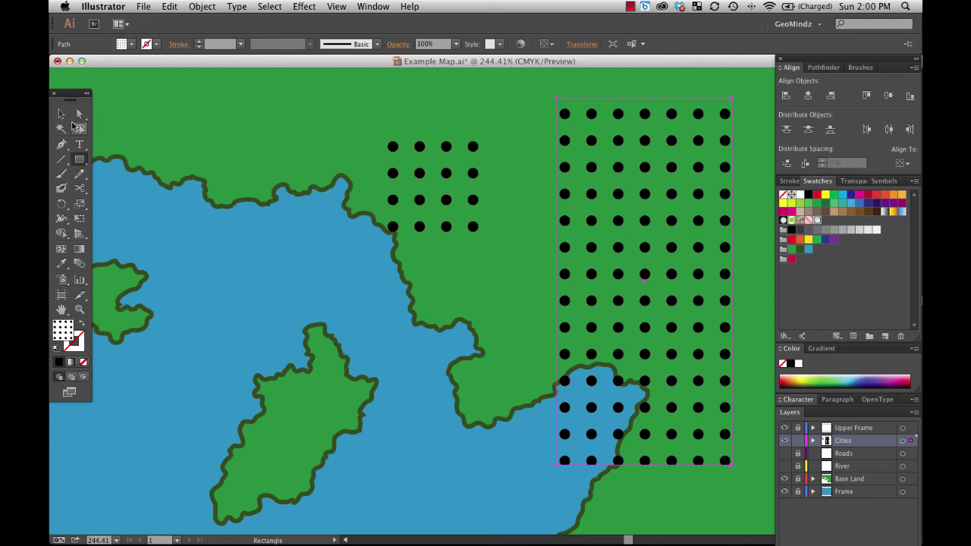
click(60, 113)
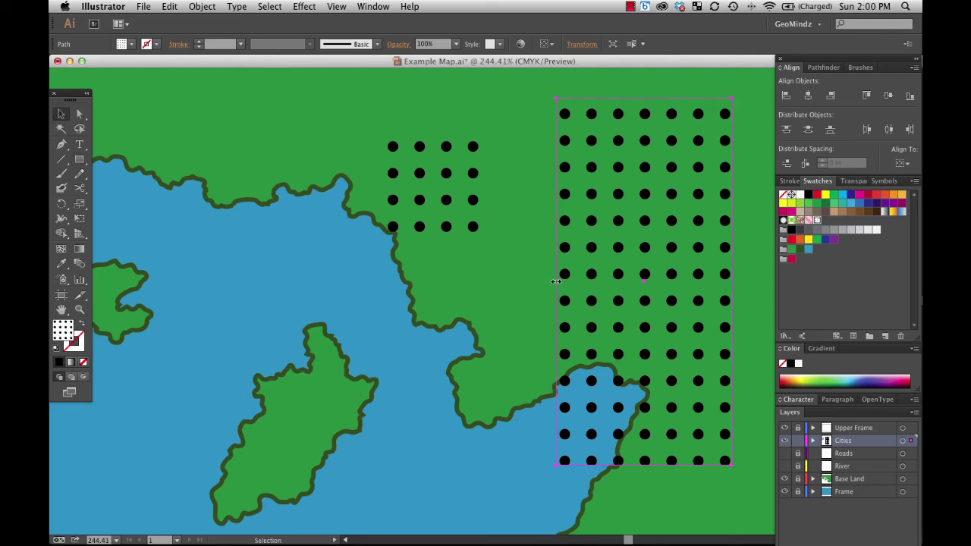
drag(556, 282, 517, 282)
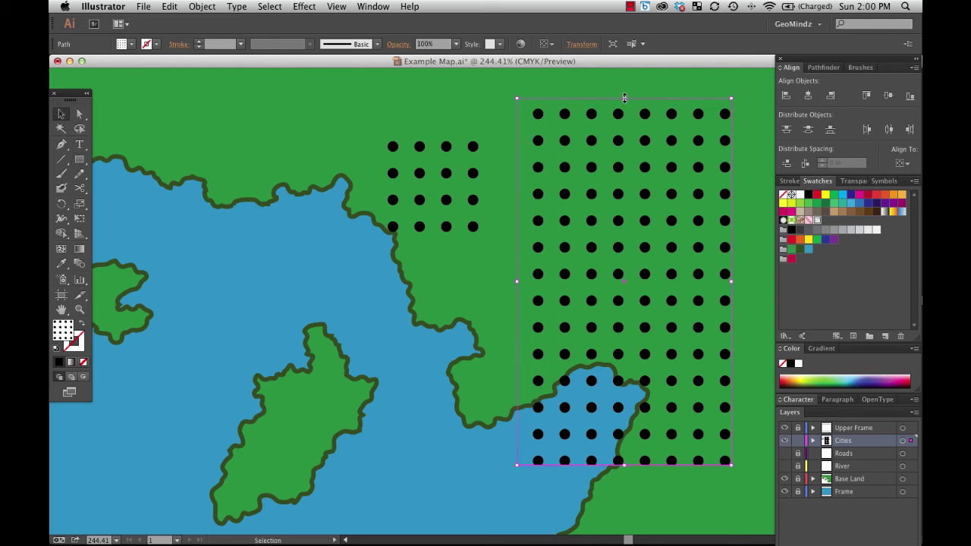
drag(624, 97, 624, 131)
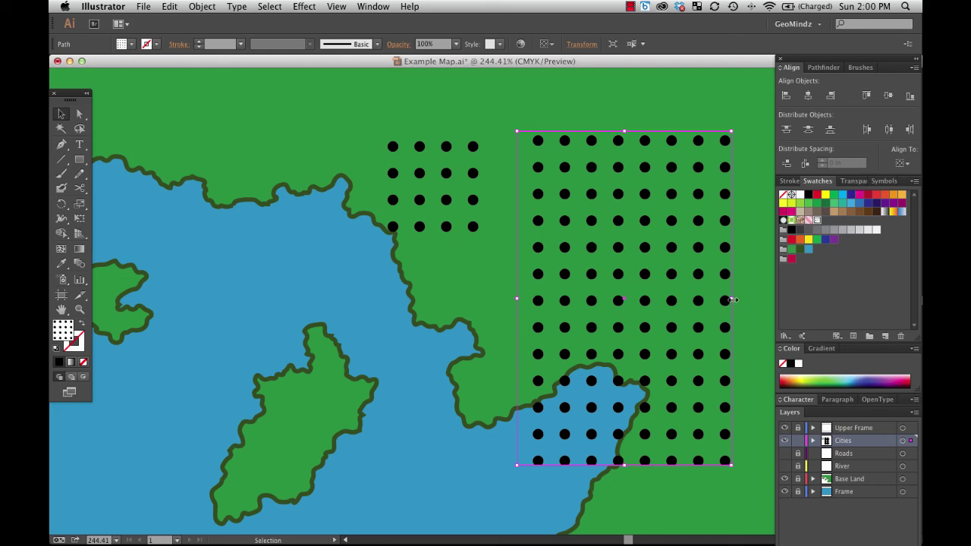
drag(733, 300, 752, 299)
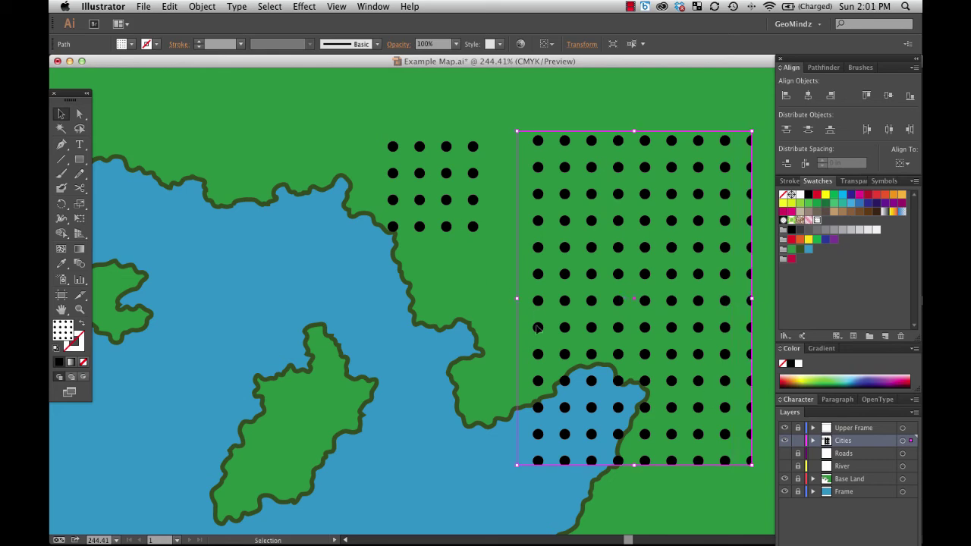
Draw a freehand pencil loop over the water and island and fill it with the dot pattern.
key(n)
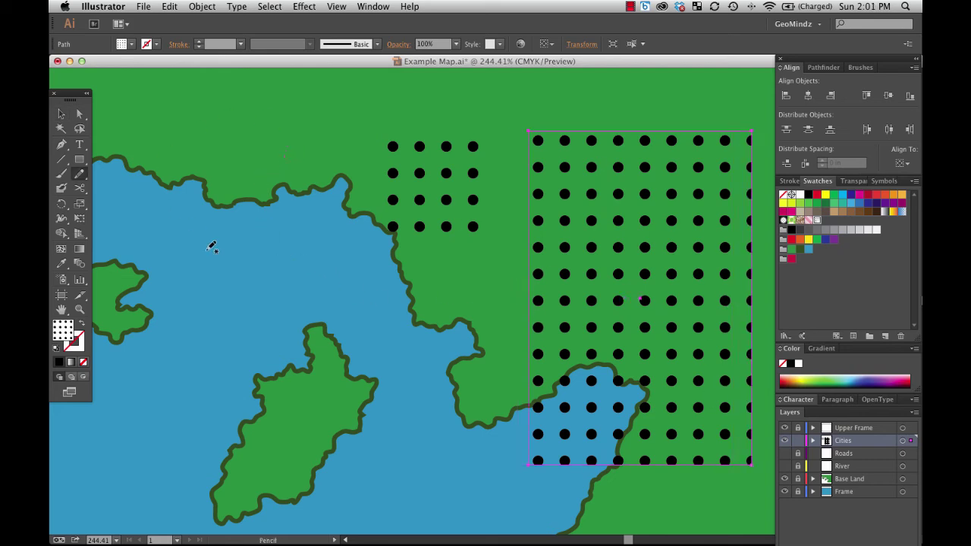
mouse_move(212, 246)
mouse_down()
mouse_move(334, 438)
mouse_move(271, 341)
mouse_move(259, 244)
mouse_move(284, 180)
mouse_move(290, 138)
mouse_up()
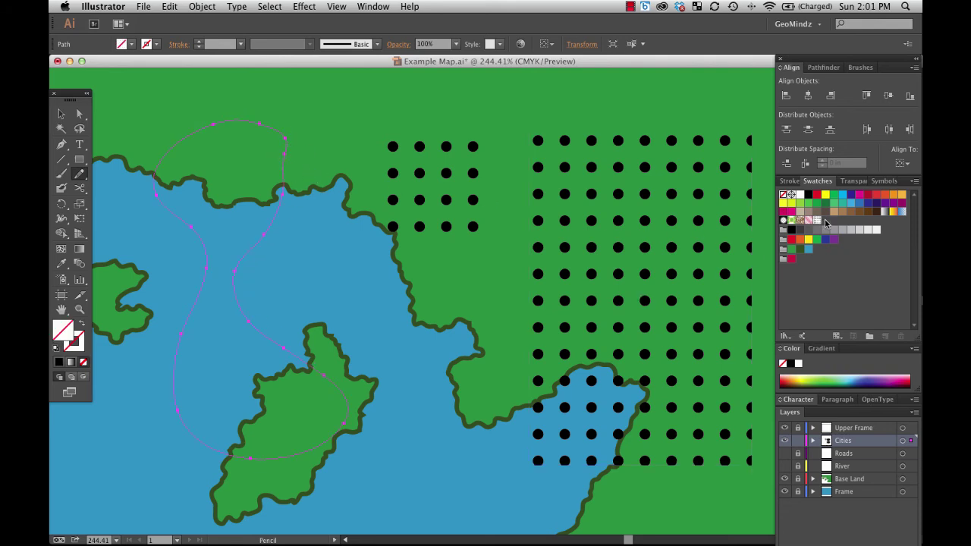
click(817, 220)
click(62, 114)
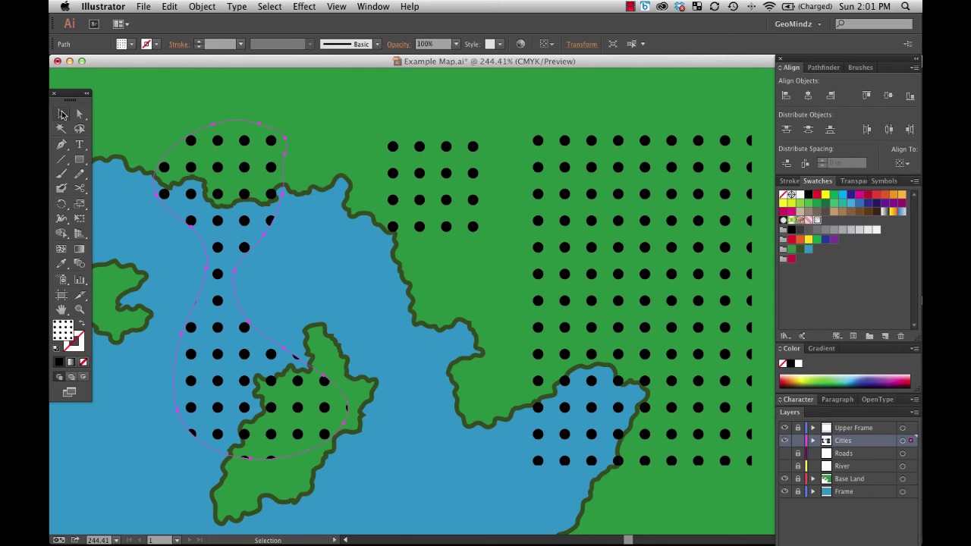
key(super+0)
click(129, 149)
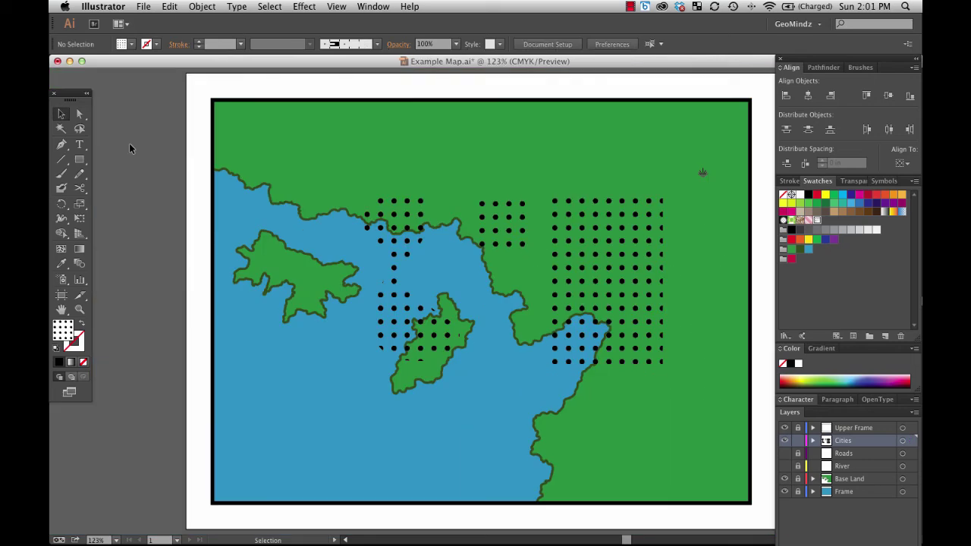